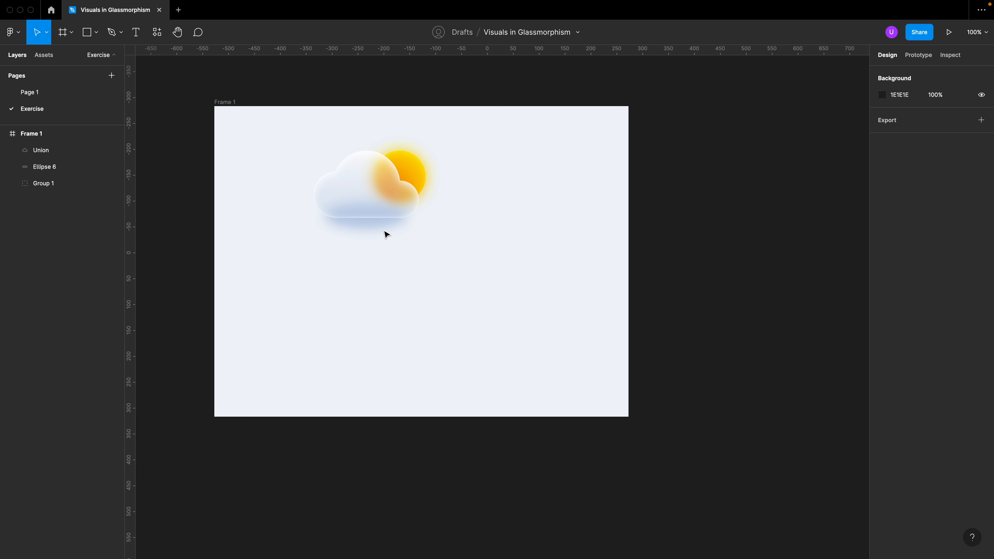
Increase the layer blur of the blue shadow ellipse beneath the cloud to 44.
click(379, 225)
drag(371, 192, 369, 192)
click(883, 367)
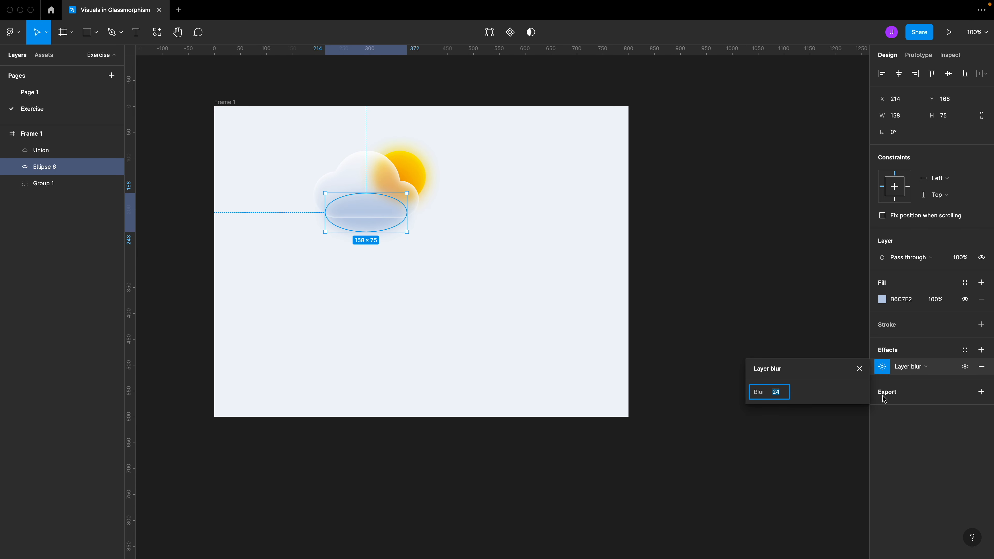
key(shift+Up)
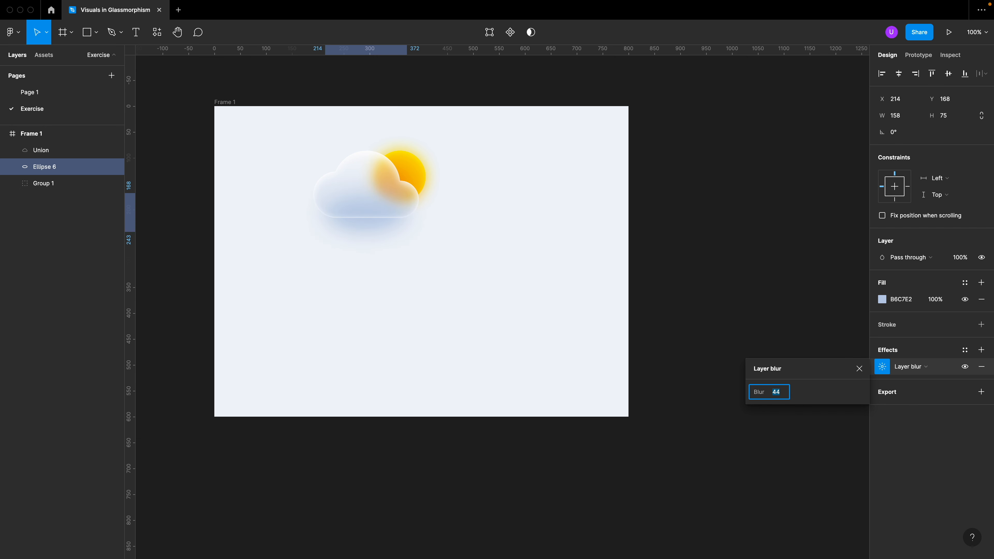
click(671, 329)
Set the opacity of the cloud's white inside stroke to 10%.
click(372, 181)
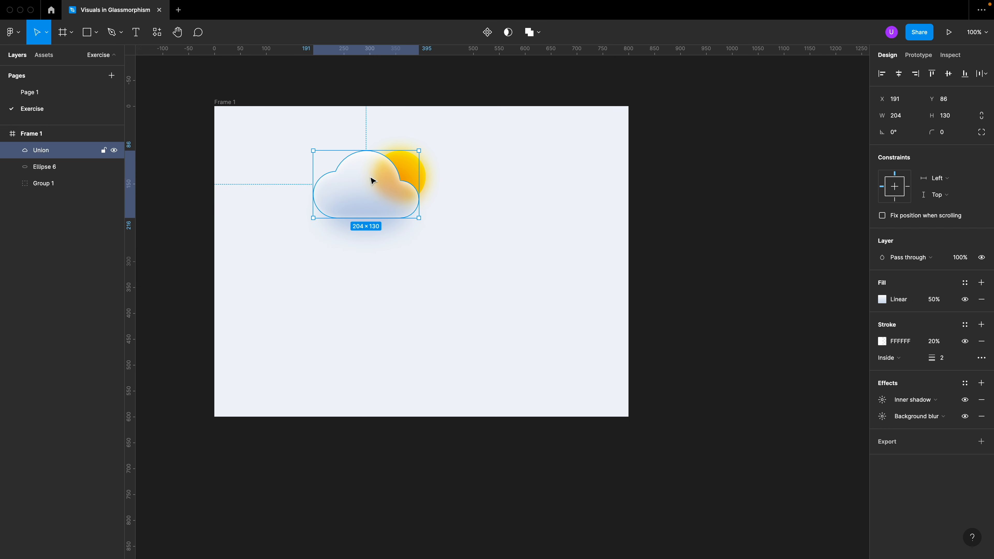
scroll(404, 212, up, 5)
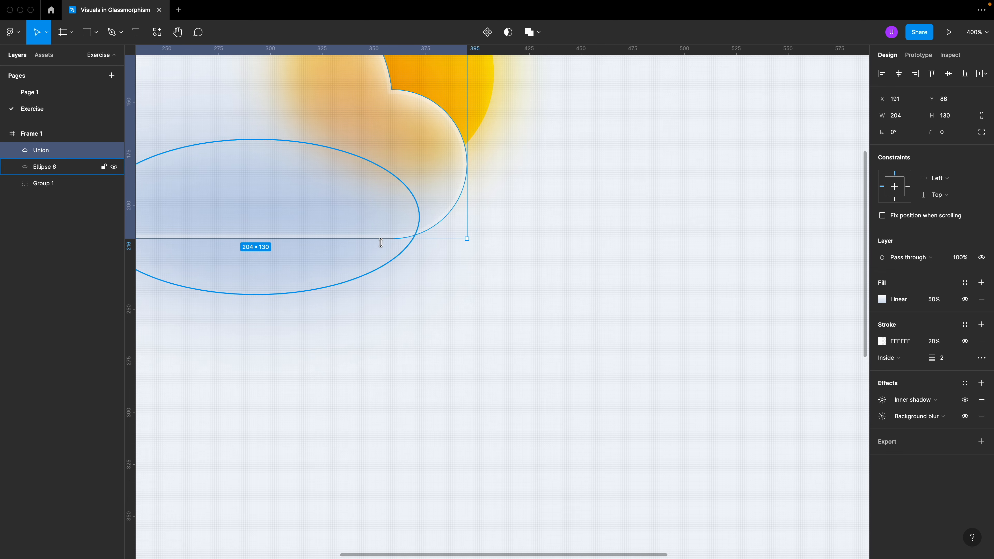
click(933, 342)
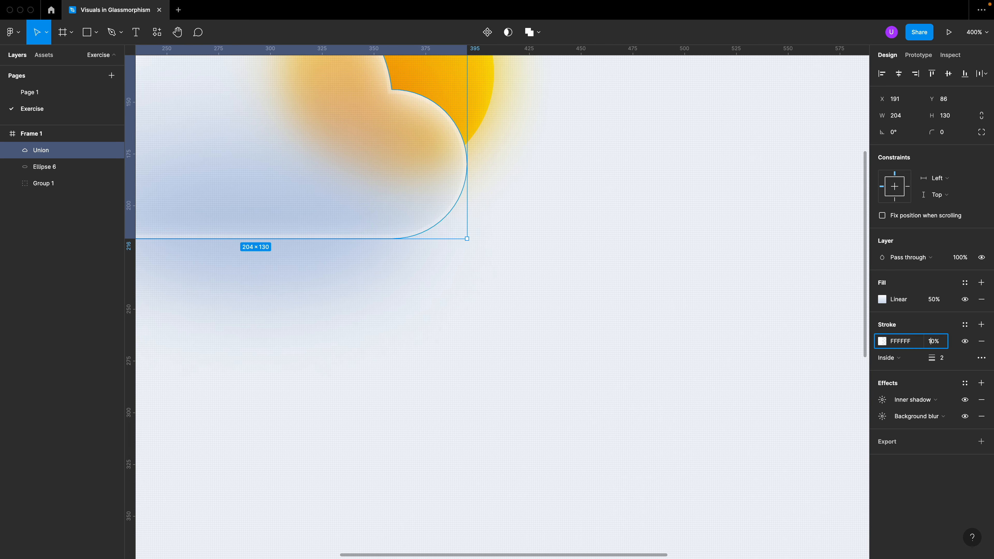
key(Return)
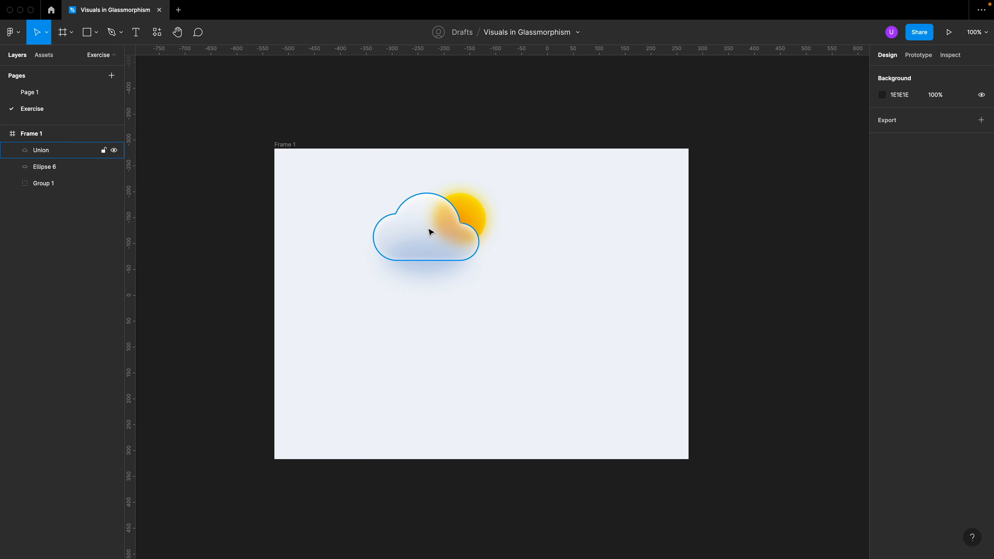
click(431, 231)
click(952, 362)
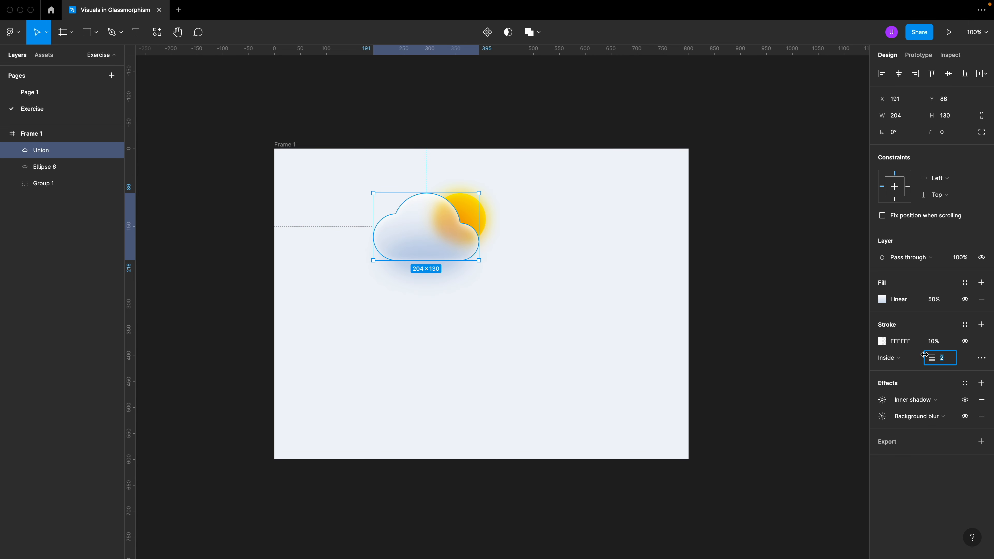
click(648, 400)
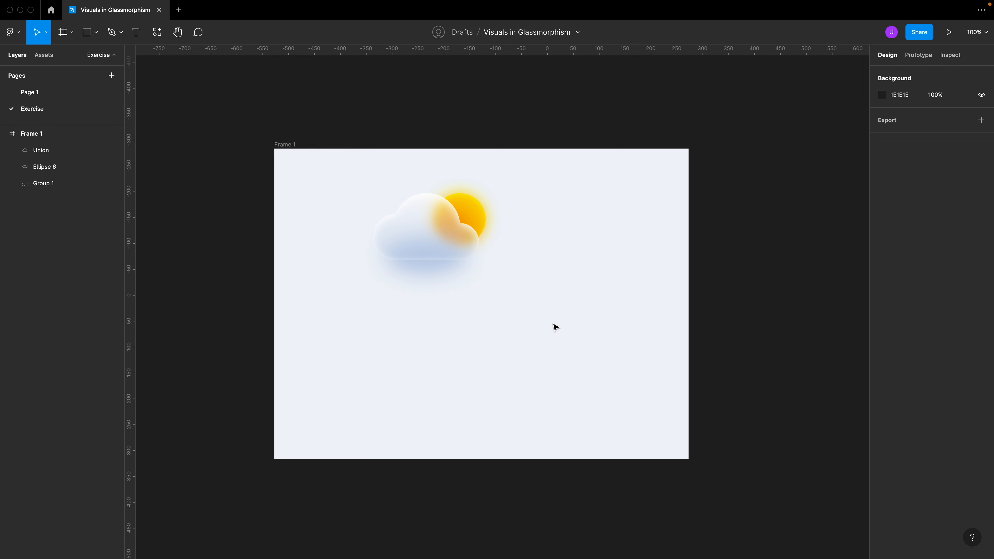
Copy the blurred sun circle, Ellipse 5, and paste the copy above the cloud, positioned over the original sun.
click(473, 214)
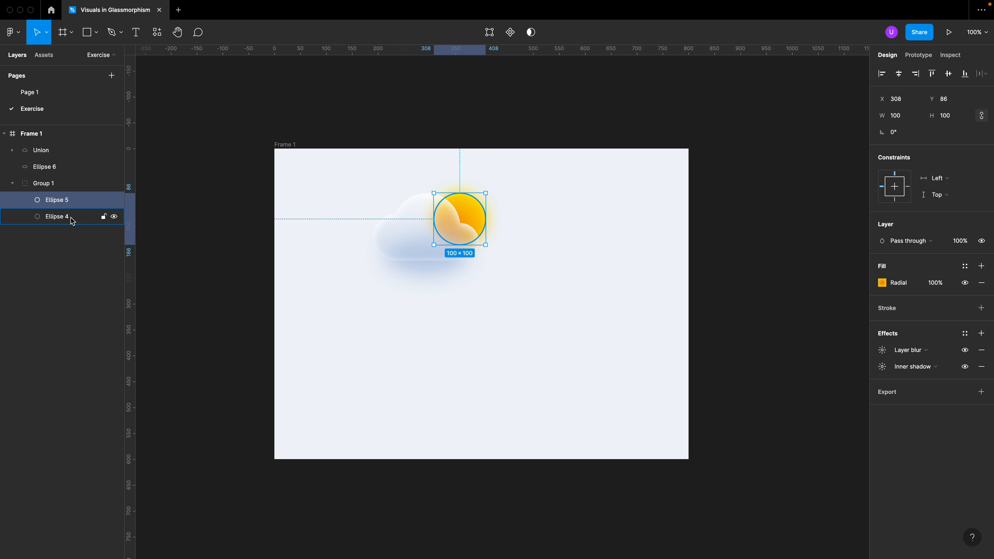
click(72, 219)
click(64, 201)
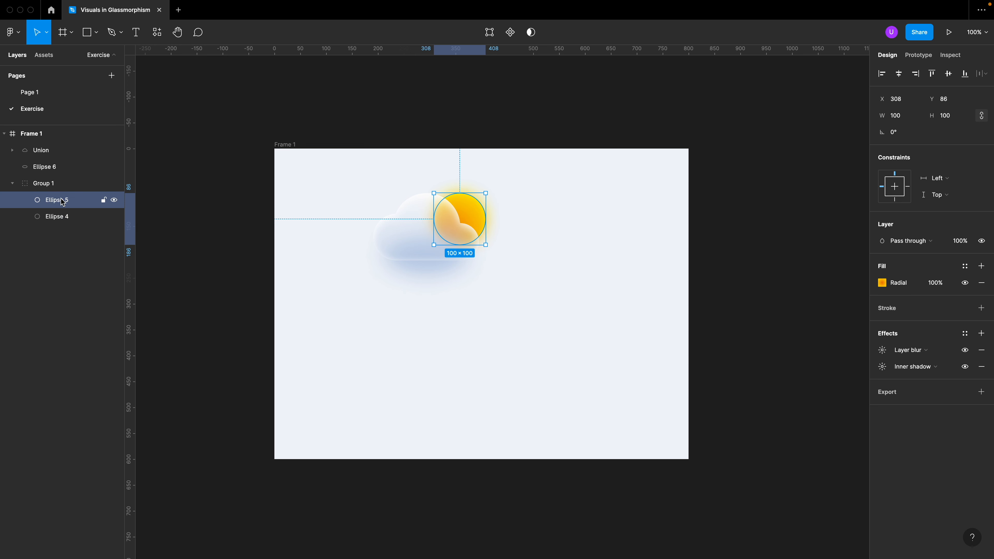
click(12, 184)
click(39, 153)
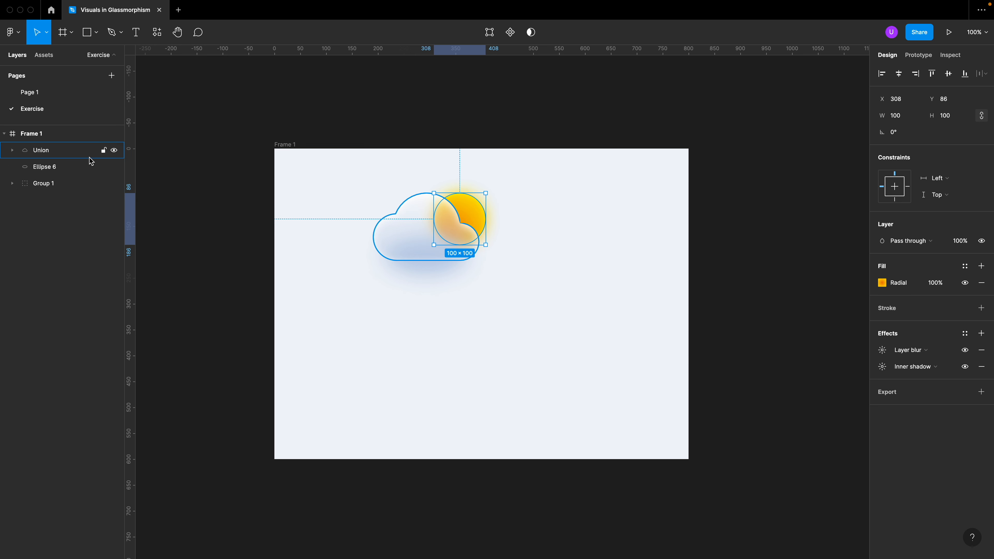
key(super+v)
drag(296, 173, 460, 218)
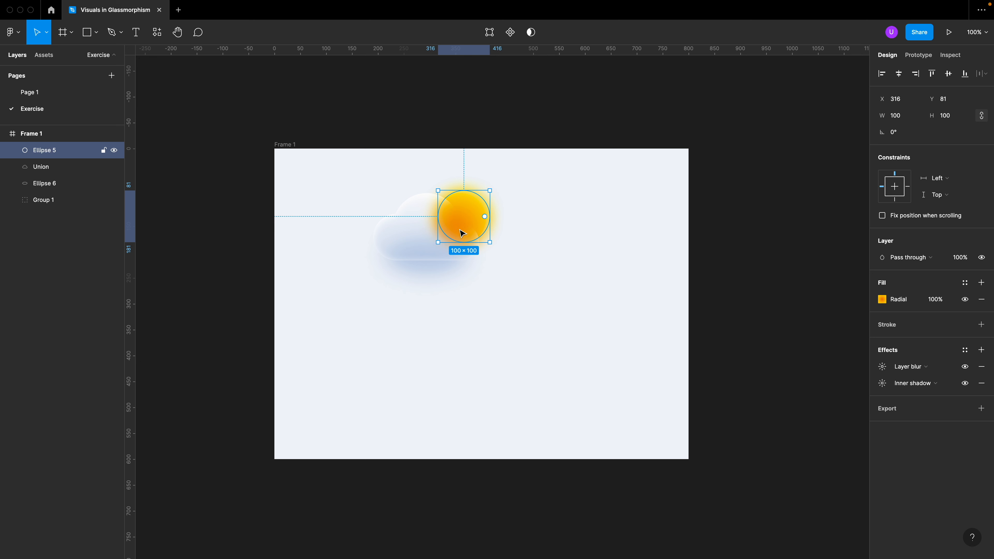
Set the layer opacity of the copied sun circle to 30%.
key(4)
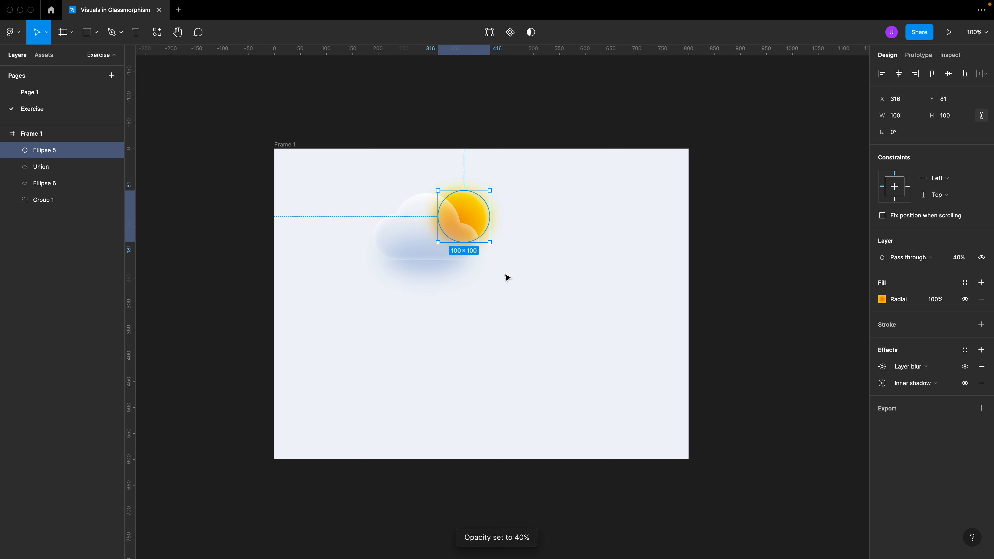
key(3)
click(500, 342)
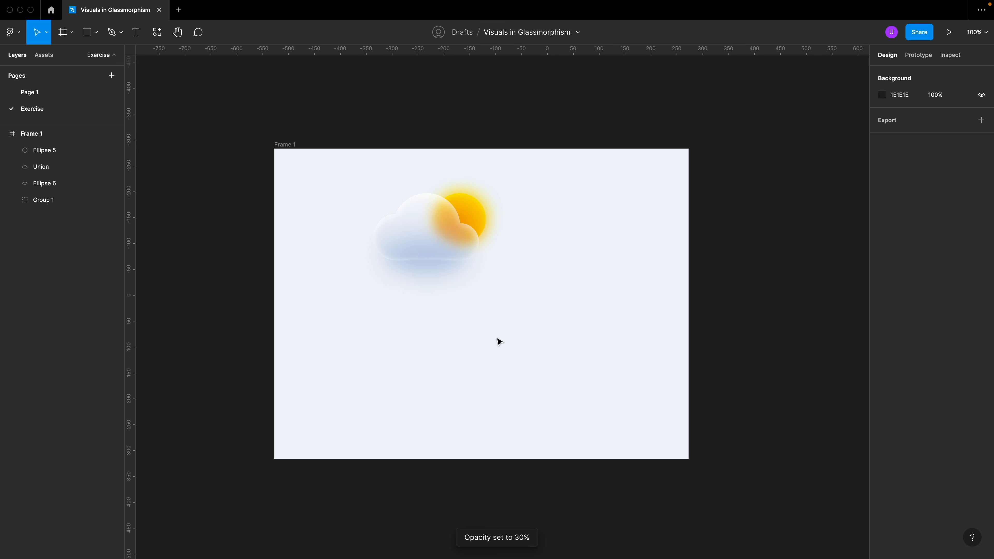
Draw a thin vertical 8 × 60 rectangle below the cloud and set its corner radius to 40.
key(z)
click(466, 221)
click(453, 223)
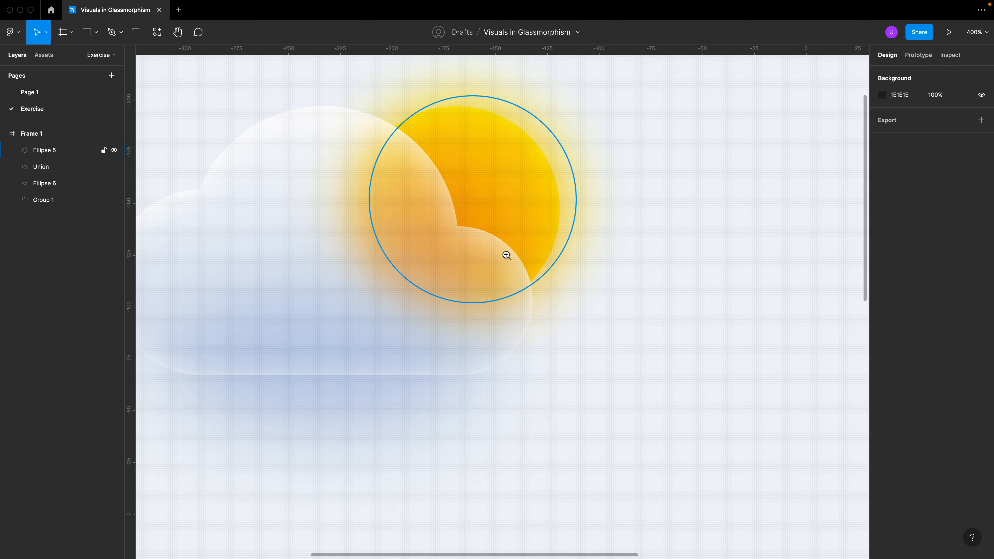
key(shift+0)
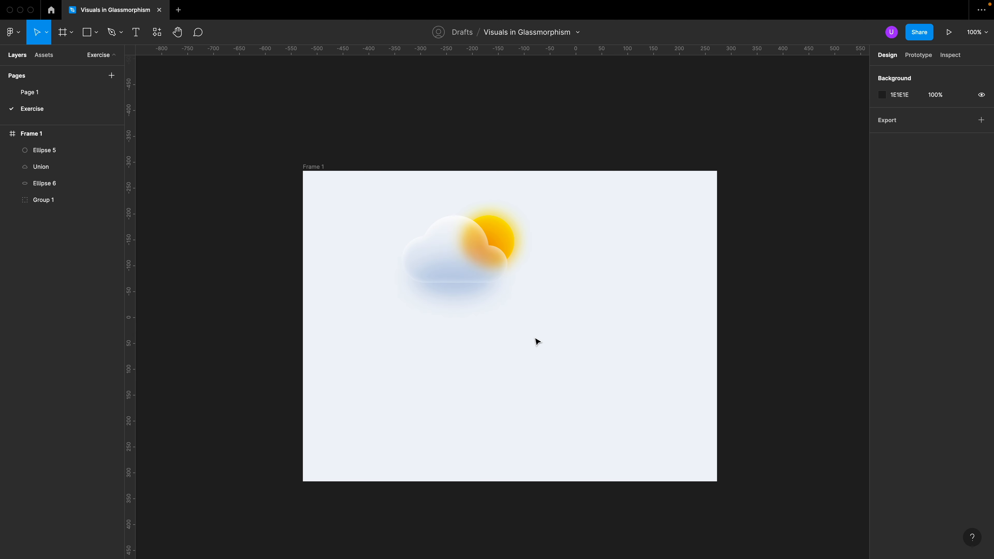
key(plus)
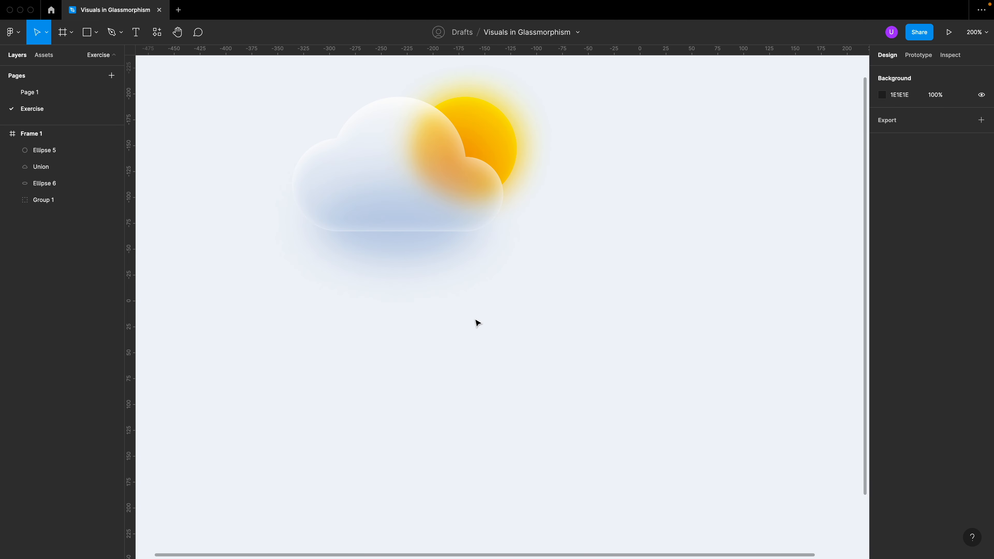
key(r)
drag(462, 273, 470, 333)
click(952, 133)
text(20)
key(Return)
key(Escape)
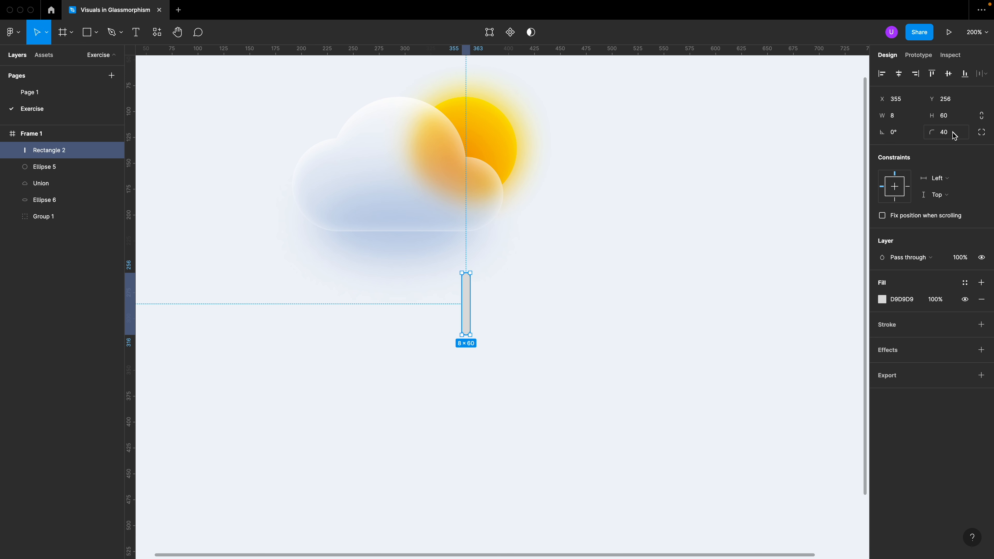
Give the bar a white linear gradient fill that is opaque at its lower end and fades to transparent at its upper end.
click(883, 299)
click(761, 288)
click(765, 302)
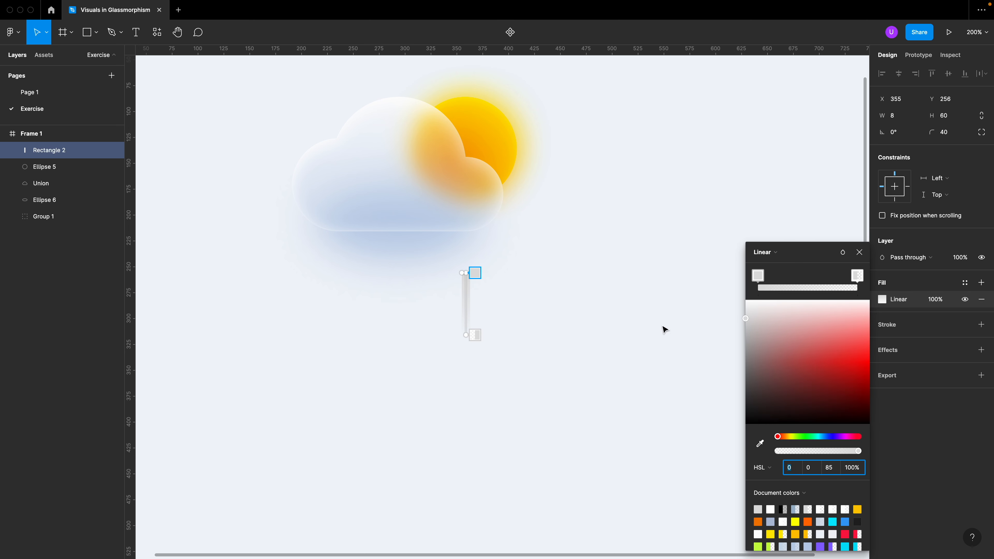
drag(758, 316, 722, 288)
click(859, 276)
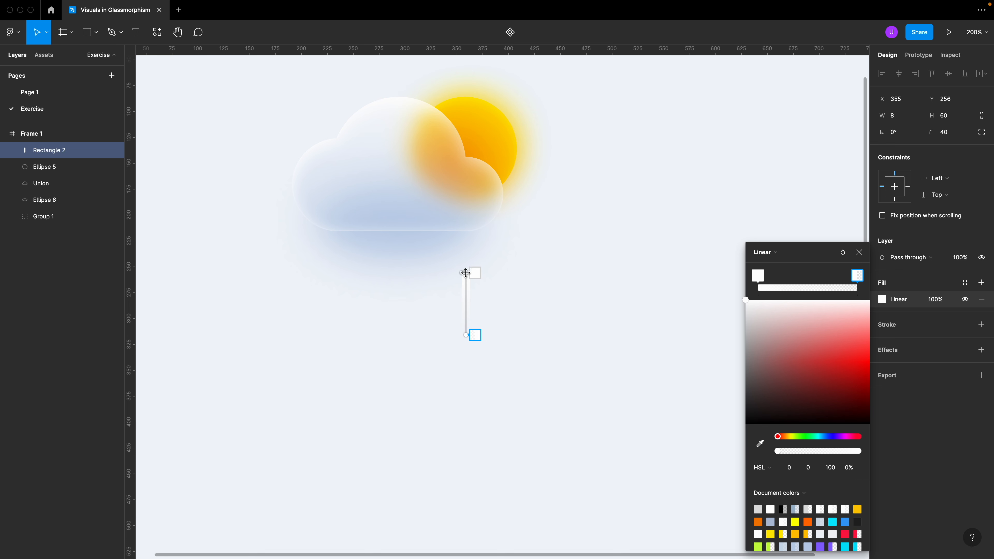
mouse_move(468, 275)
mouse_down()
mouse_move(455, 302)
mouse_move(462, 336)
mouse_move(457, 278)
mouse_up()
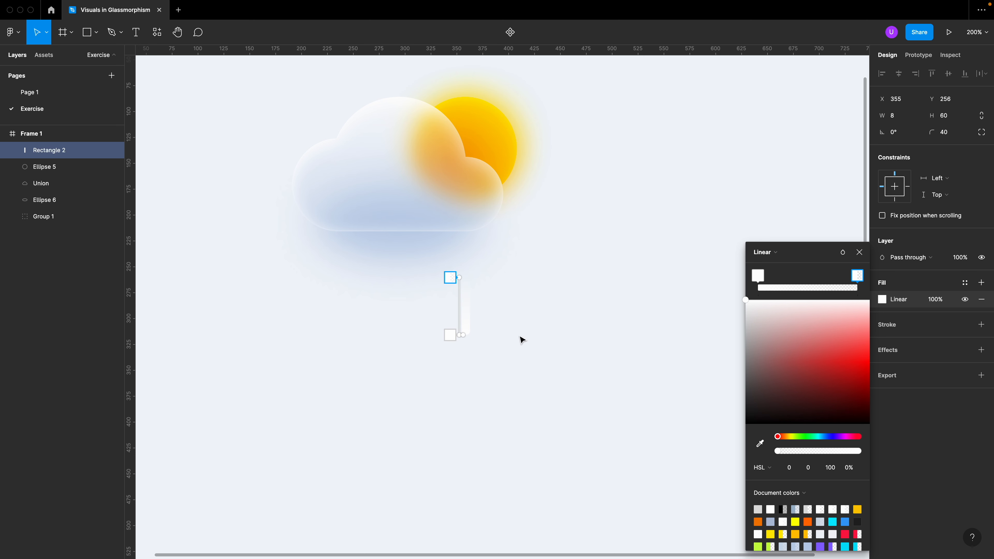
key(Escape)
Move the bar onto the cloud's lower part and add two staggered copies beside it as raindrops, sized 8 × 49 and 8 × 39.
drag(469, 336, 461, 222)
key(super+d)
key(super+d)
key(super+z)
drag(471, 268, 464, 225)
key(Down)
key(Down)
key(super+shift+Up)
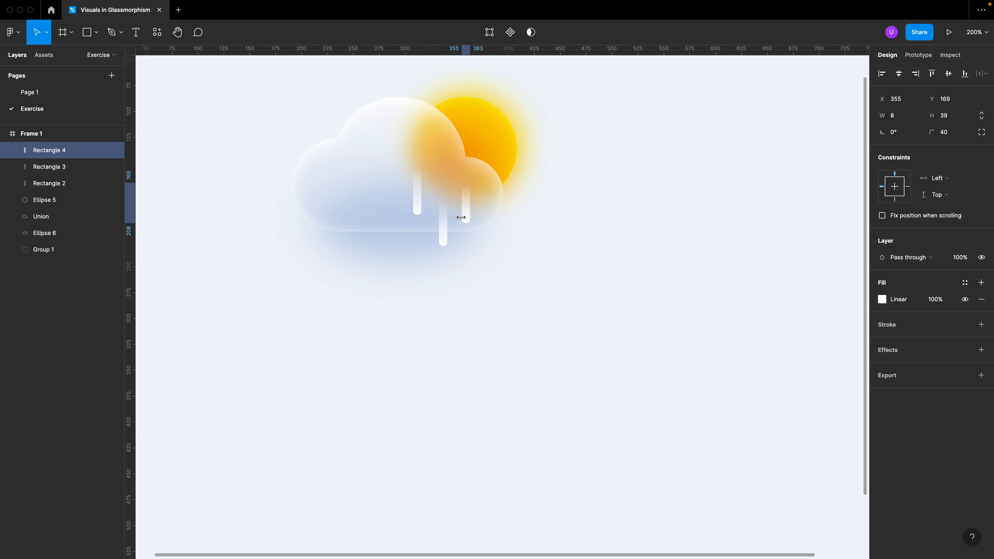
click(481, 284)
Add a drop shadow to the middle raindrop, sampling its colour BCCBE4 from the blue area of the cloud.
scroll(444, 244, down, 3)
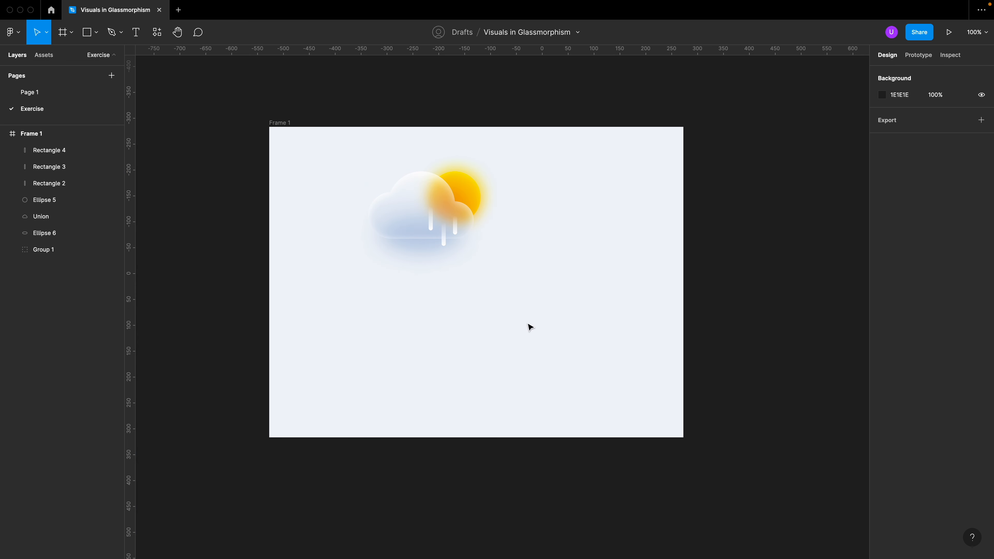
scroll(456, 233, up, 3)
click(431, 251)
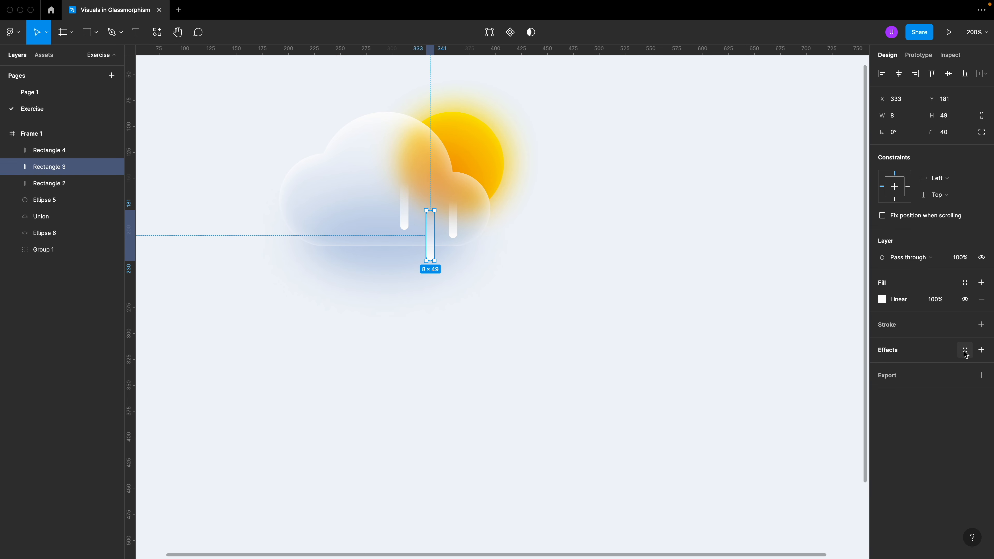
click(933, 355)
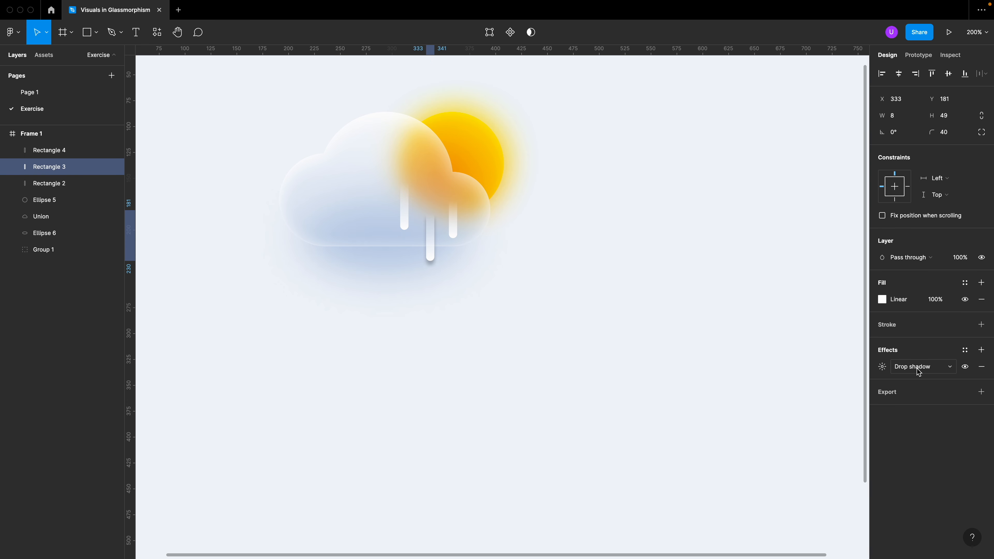
click(883, 367)
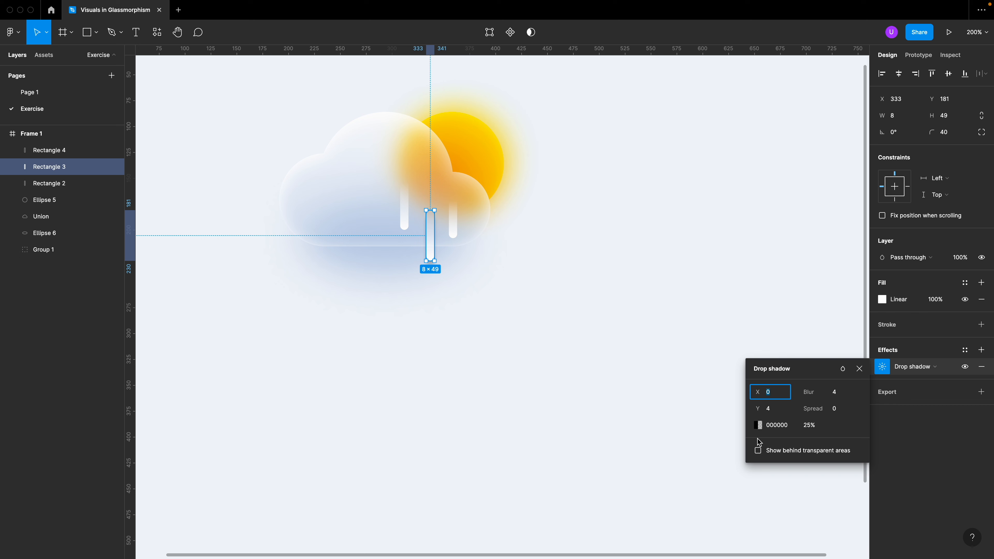
click(759, 427)
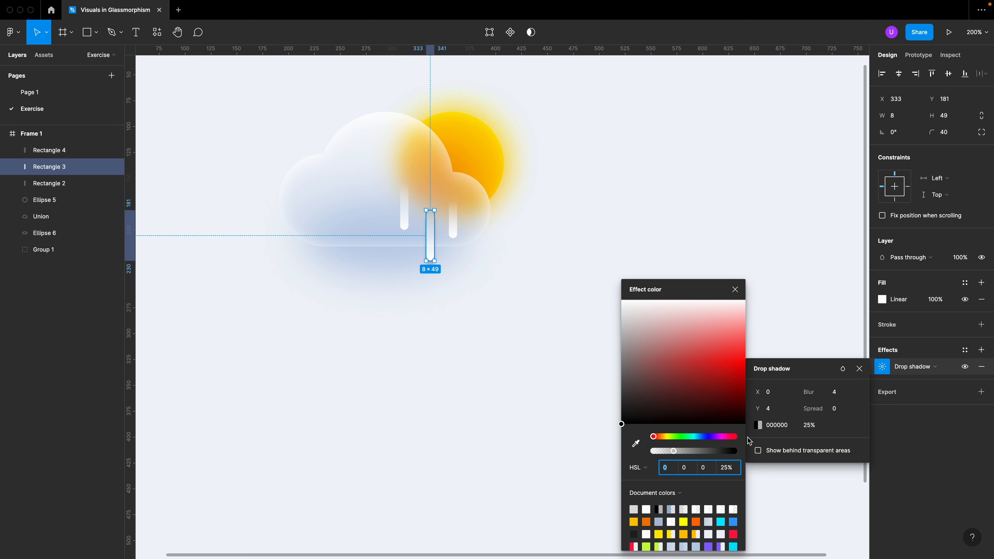
click(636, 443)
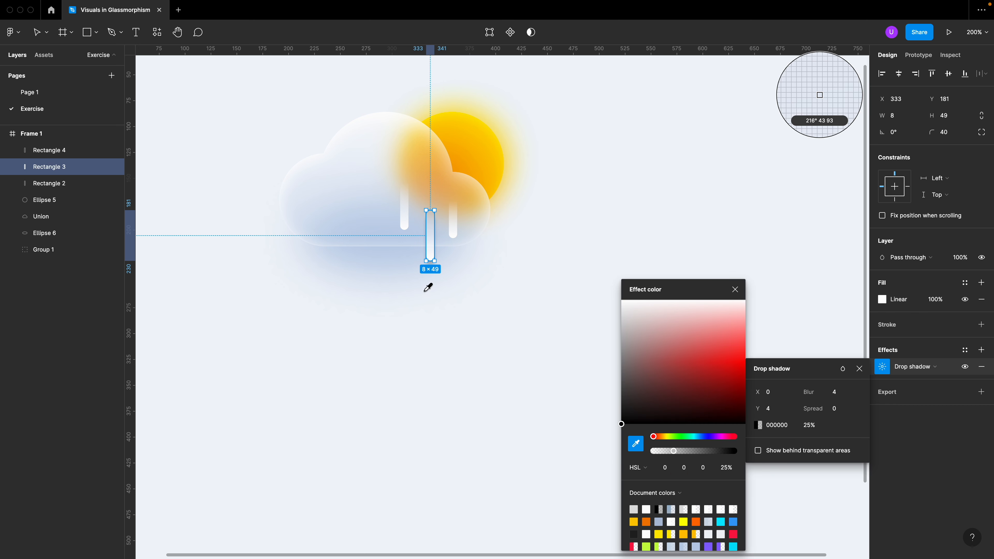
click(397, 246)
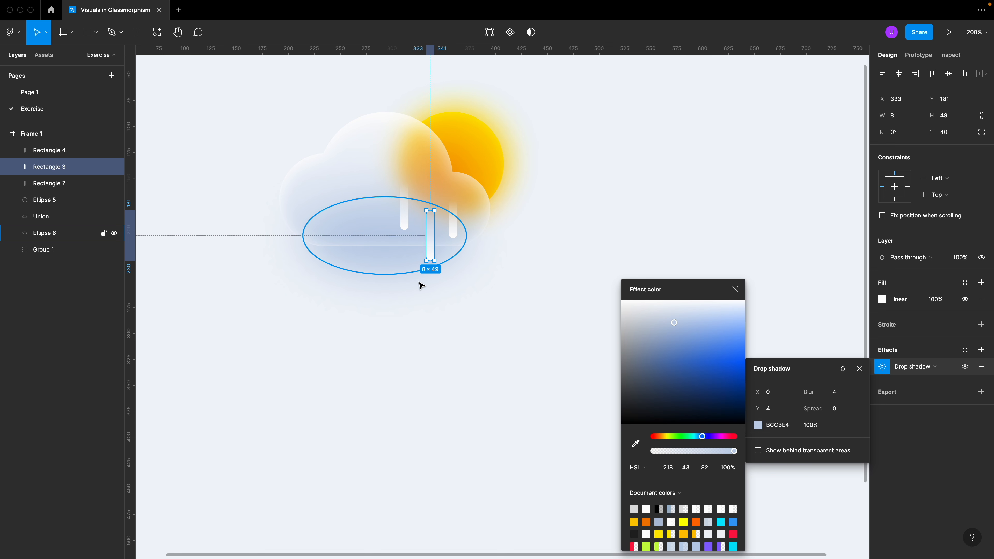
Darken the drop shadow colour to lightness 72 and set the shadow's blur to 24.
click(709, 471)
text(72)
key(Return)
click(828, 397)
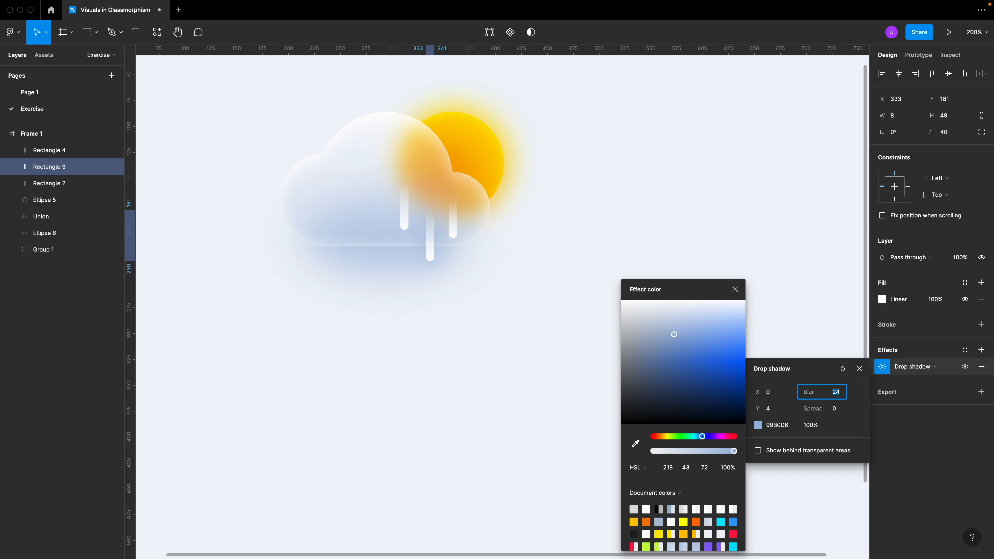
click(485, 350)
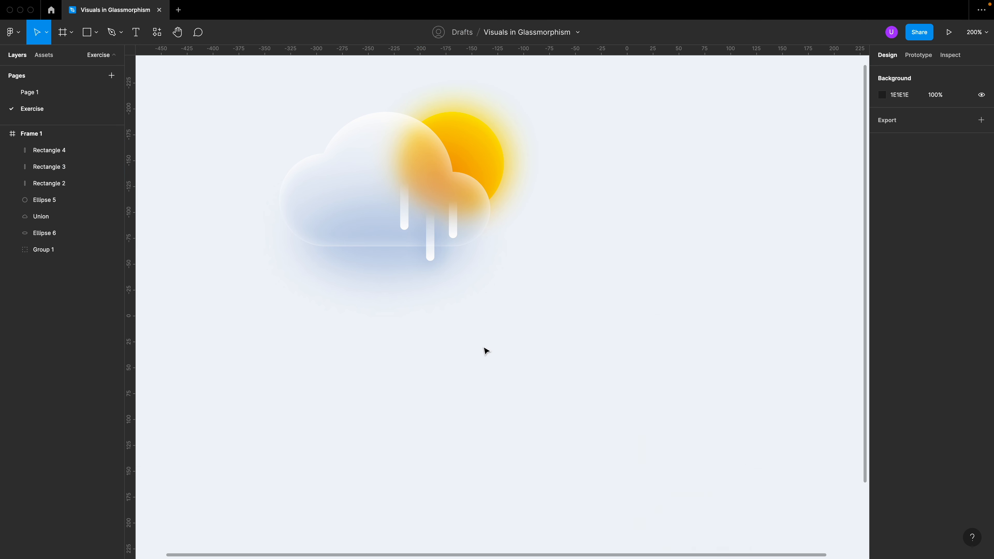
Copy the middle raindrop's properties and paste them onto the other two raindrops.
right_click(430, 251)
mouse_move(485, 289)
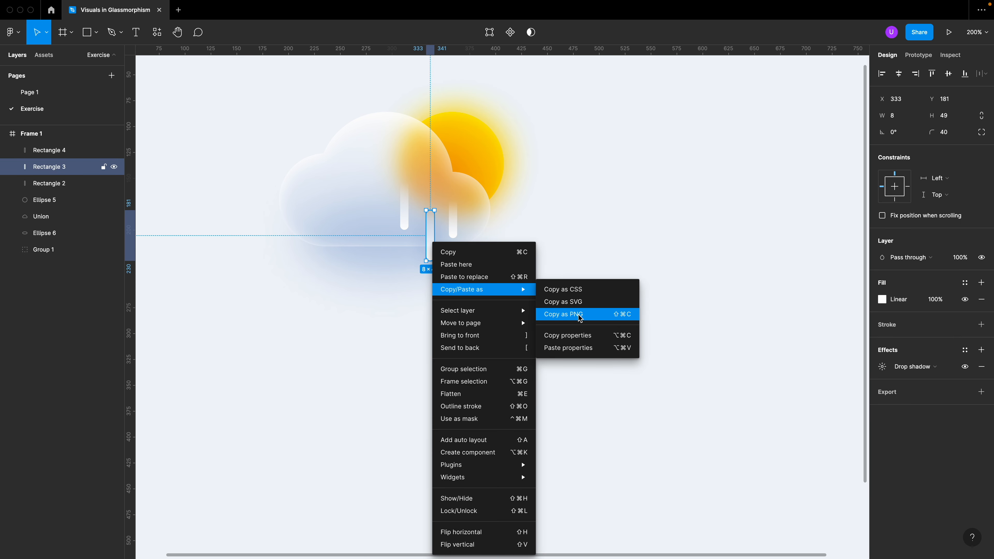
click(568, 335)
click(453, 219)
right_click(453, 226)
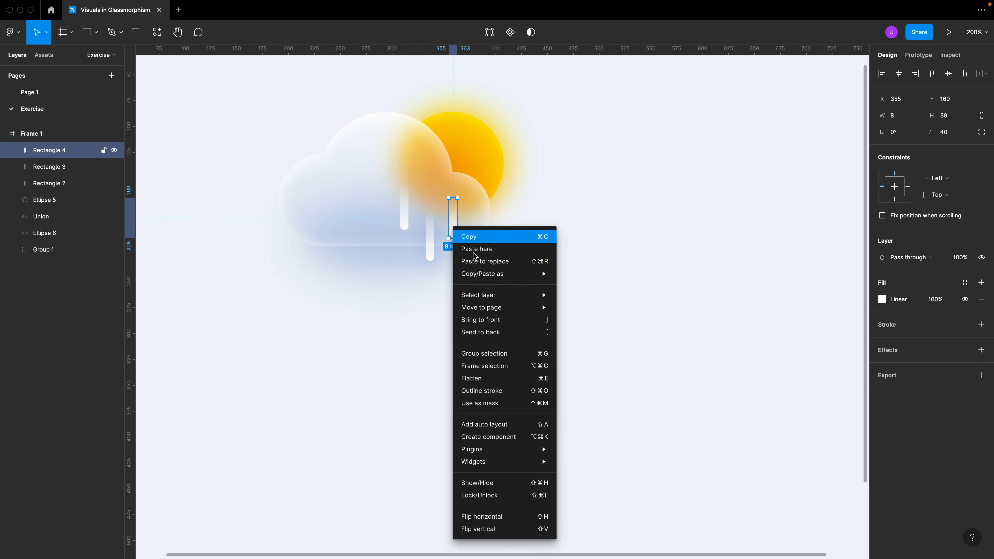
mouse_move(509, 273)
click(605, 328)
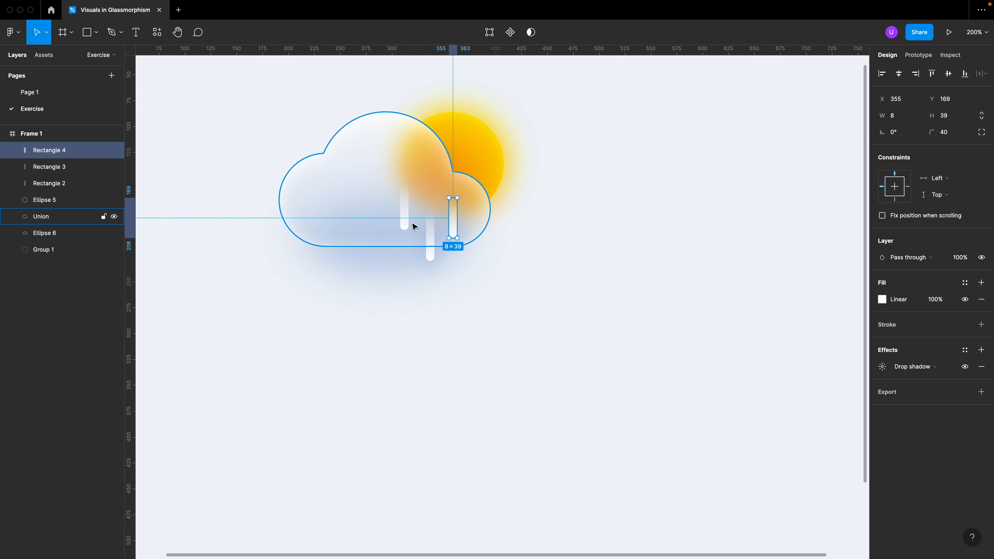
right_click(404, 220)
mouse_move(469, 266)
click(559, 325)
key(Escape)
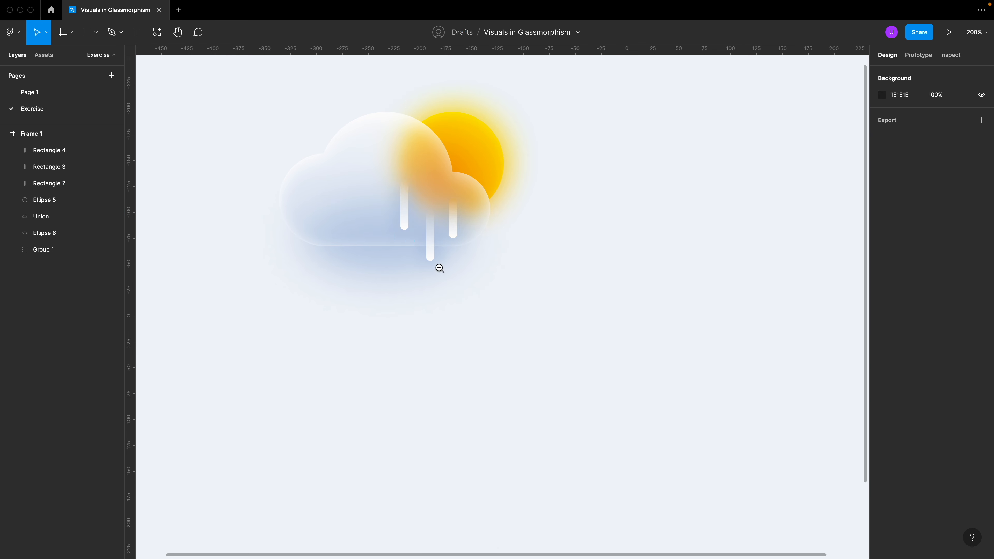
Shorten the raindrops, making the middle one 39 high and the one beneath the sun 38 high.
alt+click(440, 268)
click(422, 242)
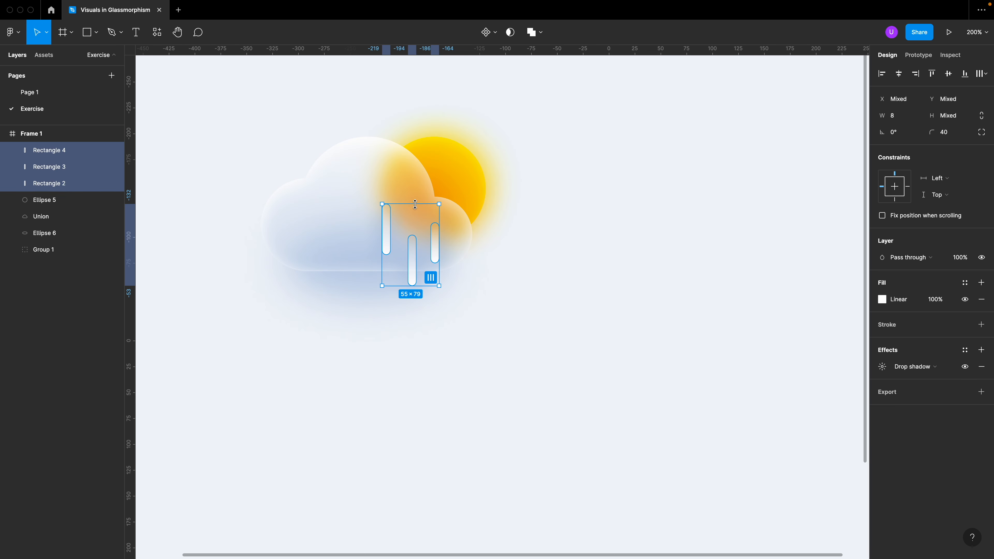
key(alt)
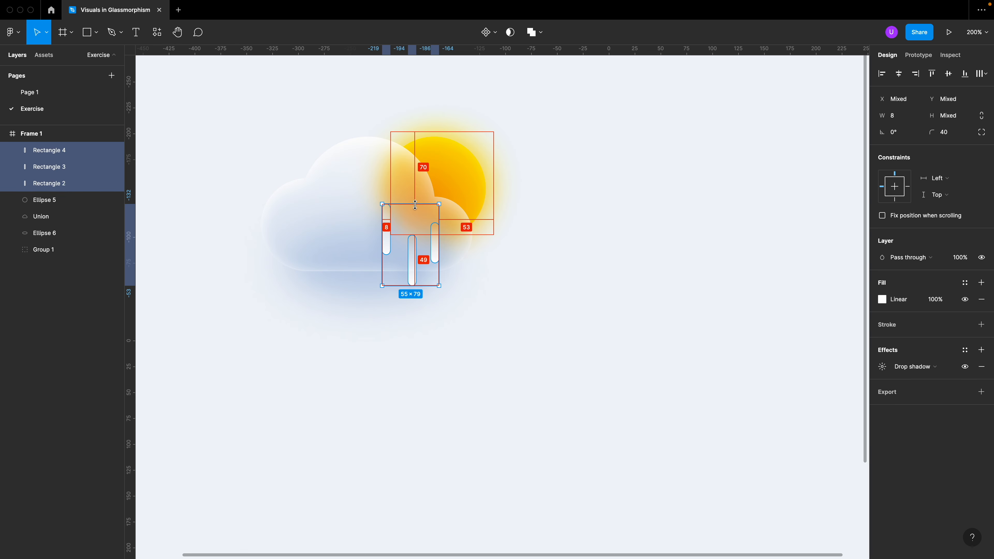
drag(415, 205, 435, 226)
click(433, 240)
click(547, 351)
Space the middle raindrop 16 px from both neighbours and shift the raindrop beneath the sun vertically to stagger it.
click(411, 262)
drag(410, 275, 409, 276)
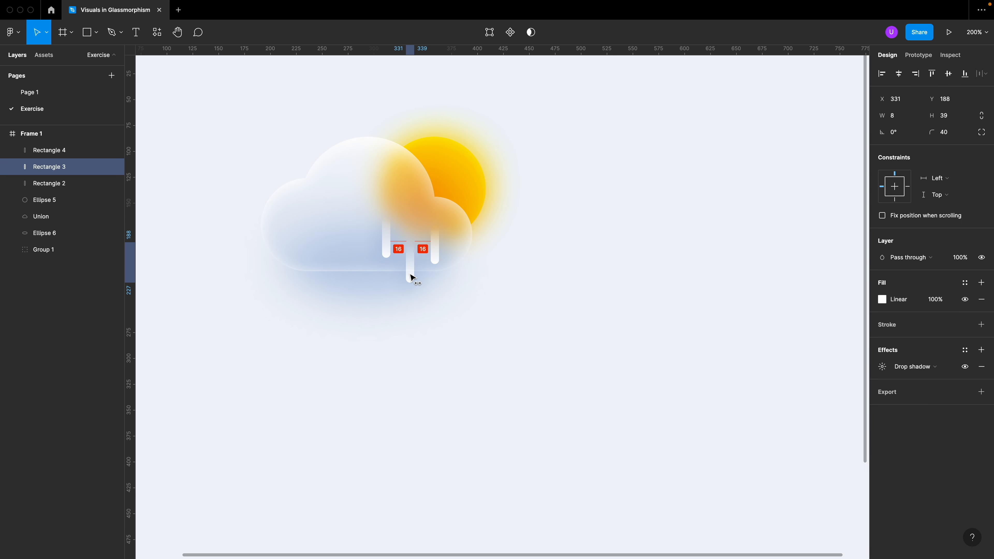
click(438, 258)
drag(438, 255, 437, 250)
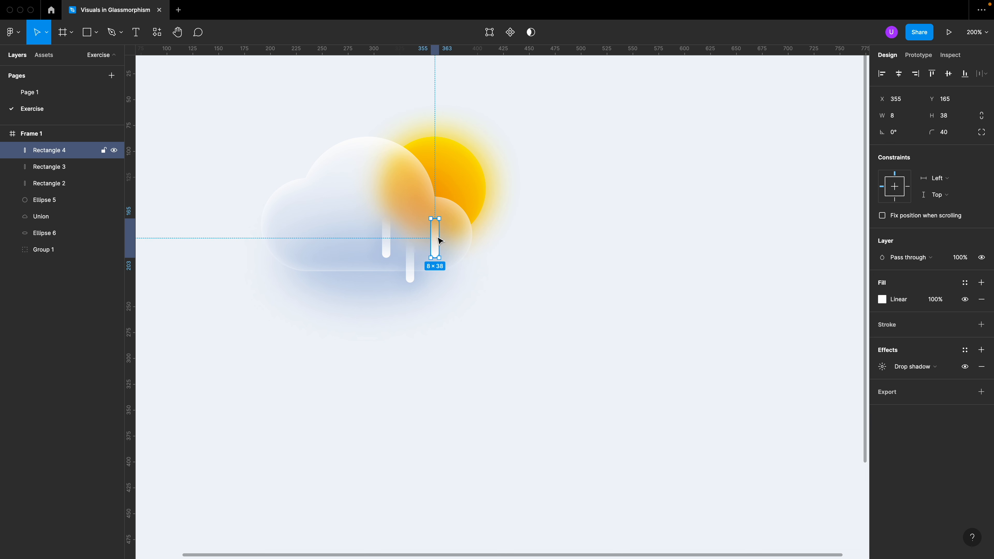
key(shift+Down)
key(Down)
key(Up)
Move the whole weather icon closer to the frame's upper-left corner.
key(z)
alt+click(437, 237)
alt+click(437, 236)
key(Escape)
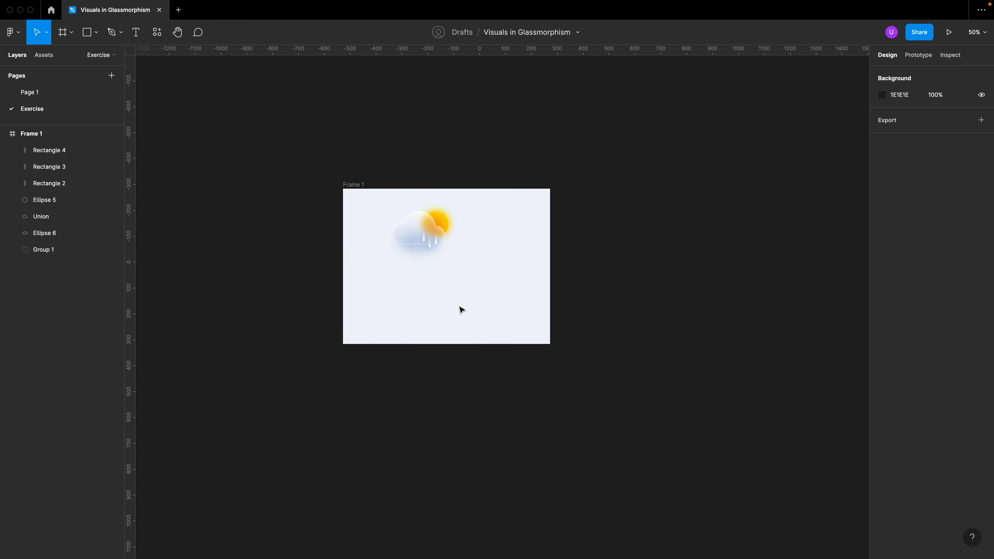
drag(483, 278, 375, 208)
drag(418, 233, 383, 226)
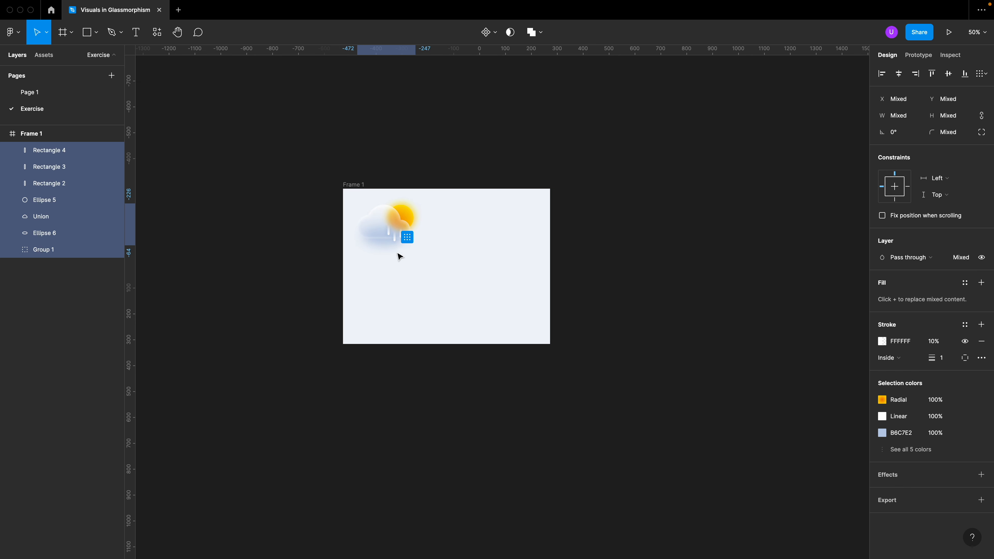
click(414, 267)
Duplicate the glass cloud shape and place the copy in the frame's upper-right area.
key(shift+0)
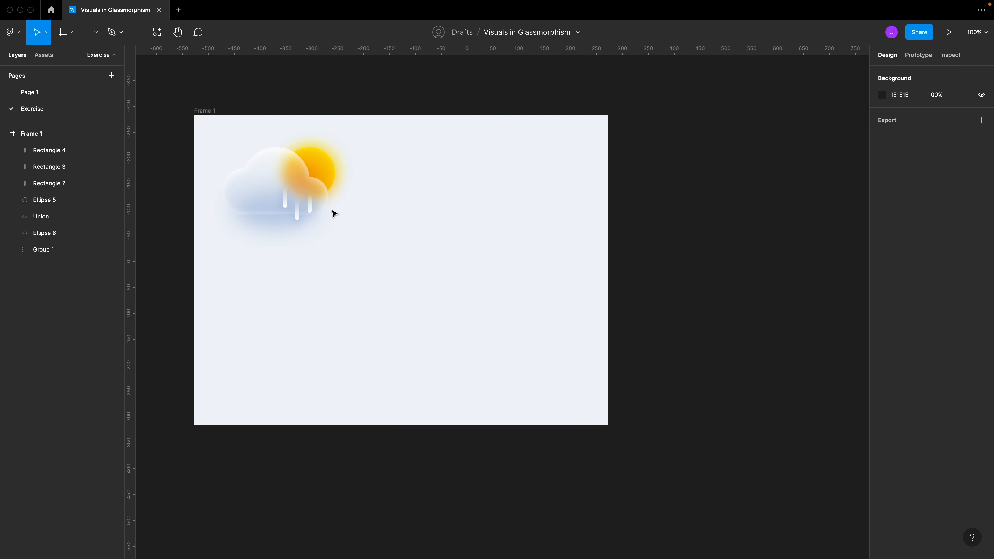
click(259, 195)
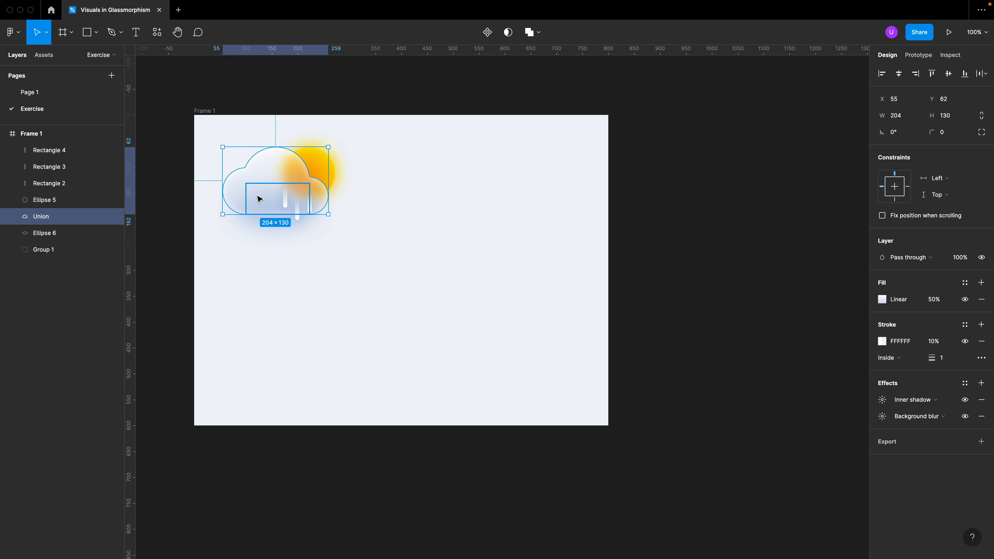
key(super+d)
drag(257, 184, 449, 199)
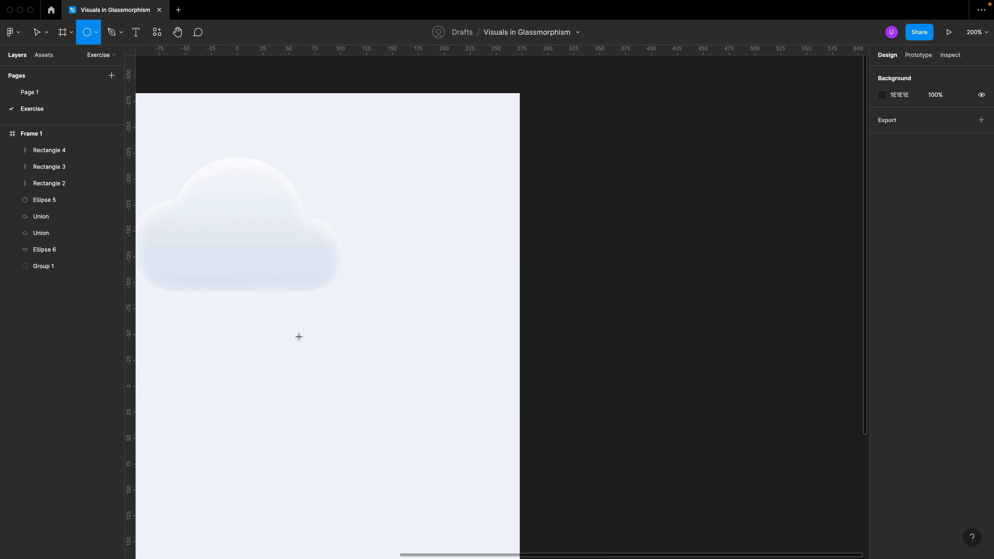
Draw a 58 × 58 circle below the copied cloud and replace its fill with an inside stroke 8 thick.
drag(293, 336, 354, 396)
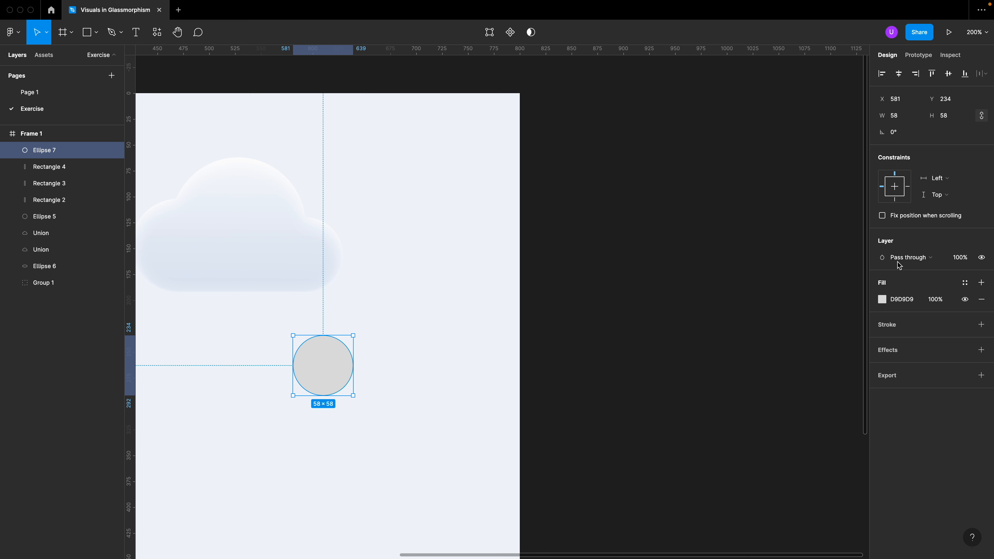
click(982, 300)
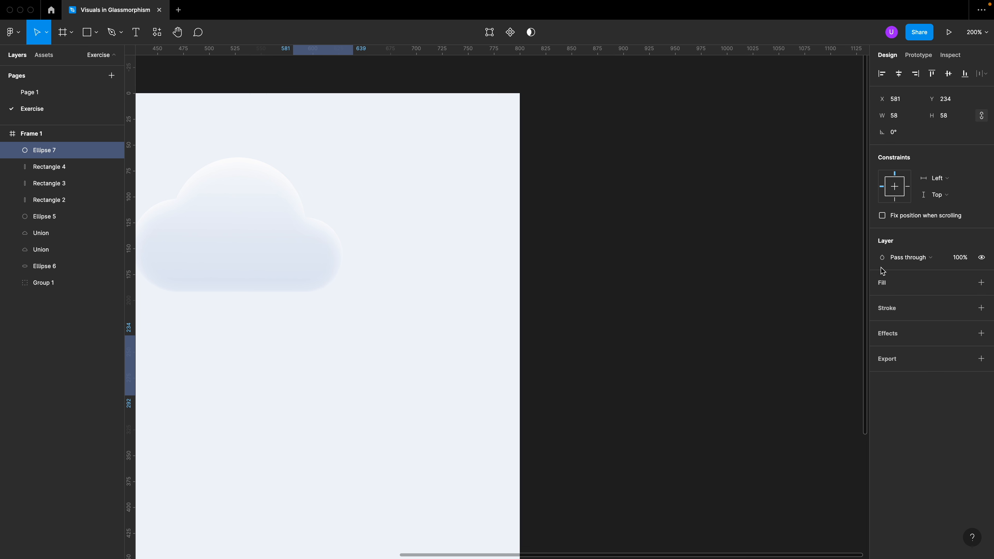
click(982, 308)
click(942, 343)
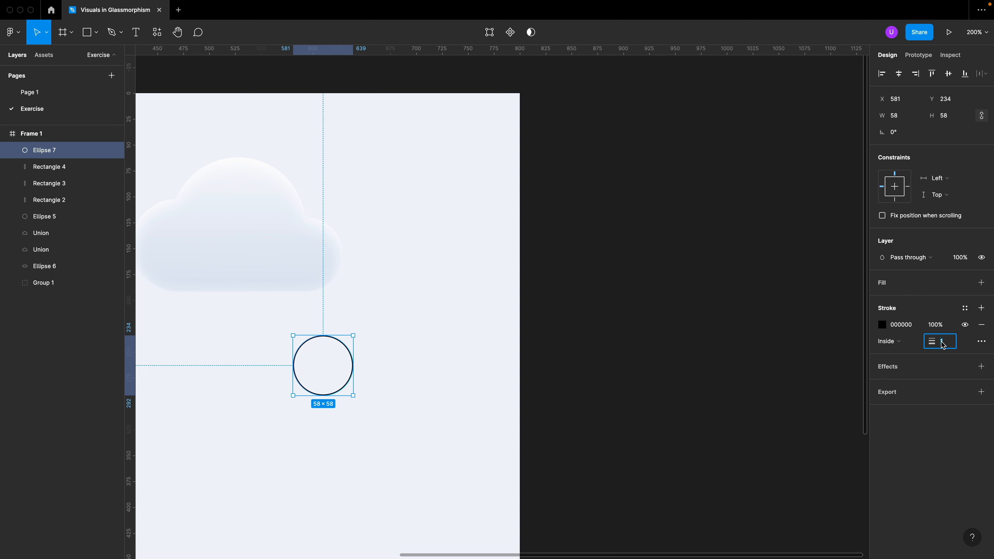
text(10)
key(Down)
key(Down)
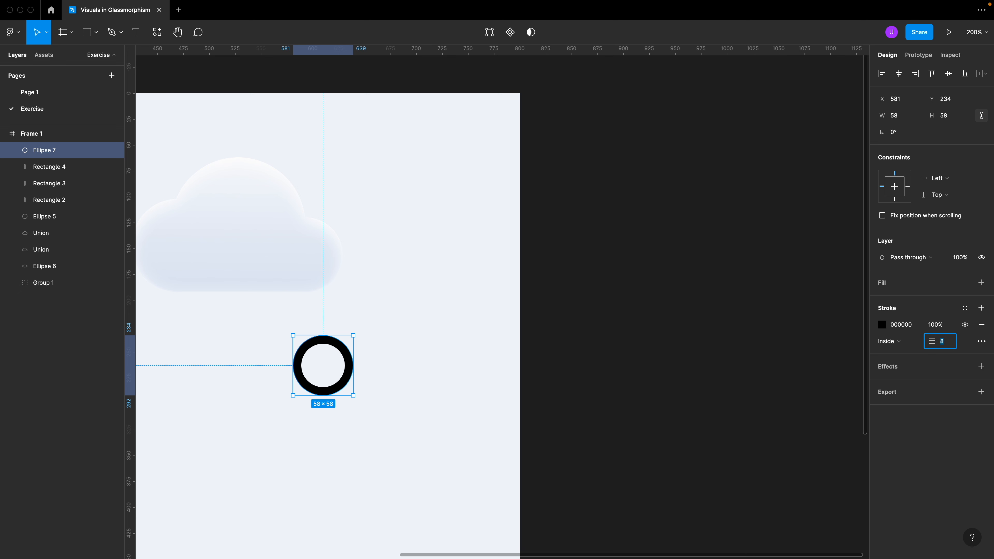
Colour the circle's stroke purple, A546F0.
click(883, 325)
click(839, 438)
drag(851, 384, 849, 347)
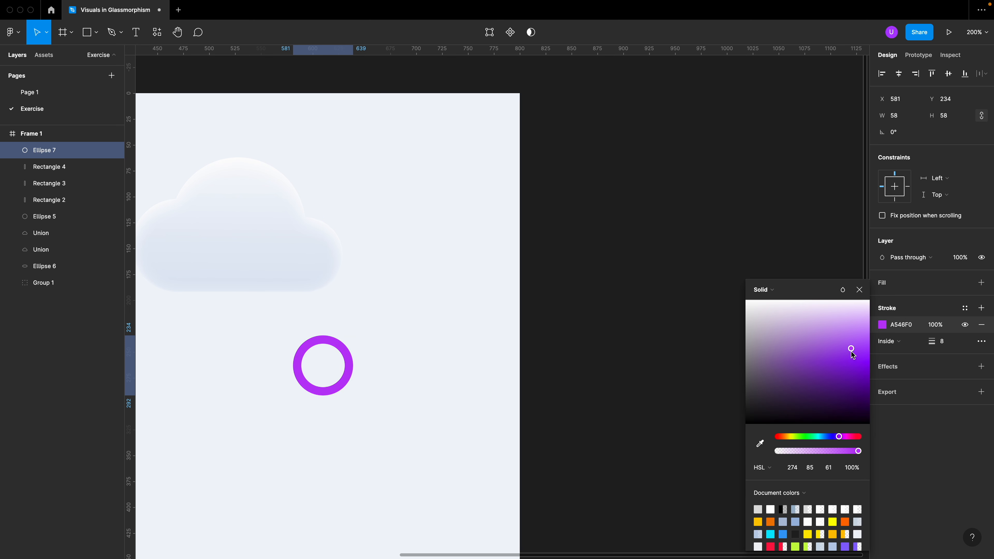
click(424, 391)
Delete the circle's lowest anchor point to leave a half-circle arc.
click(341, 389)
double_click(341, 389)
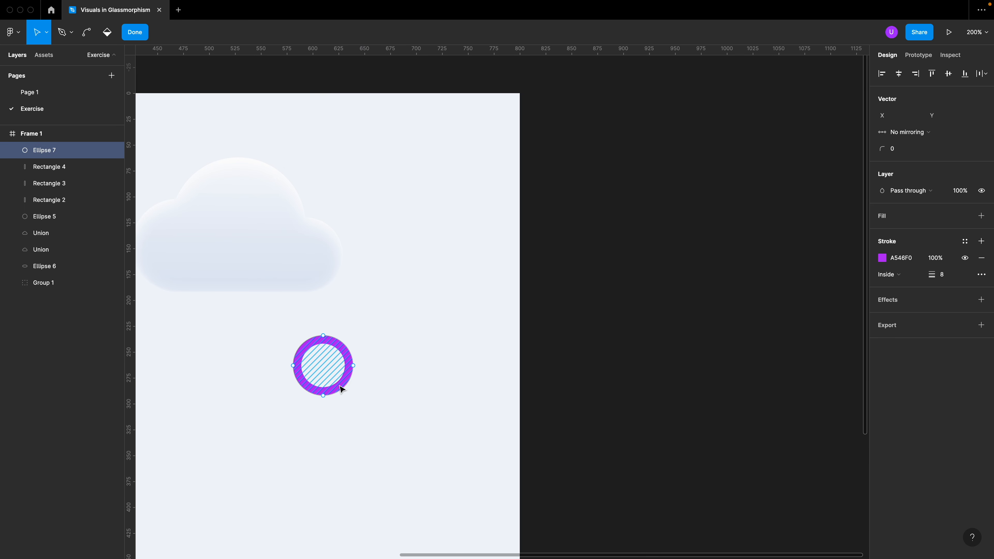
click(325, 396)
key(BackSpace)
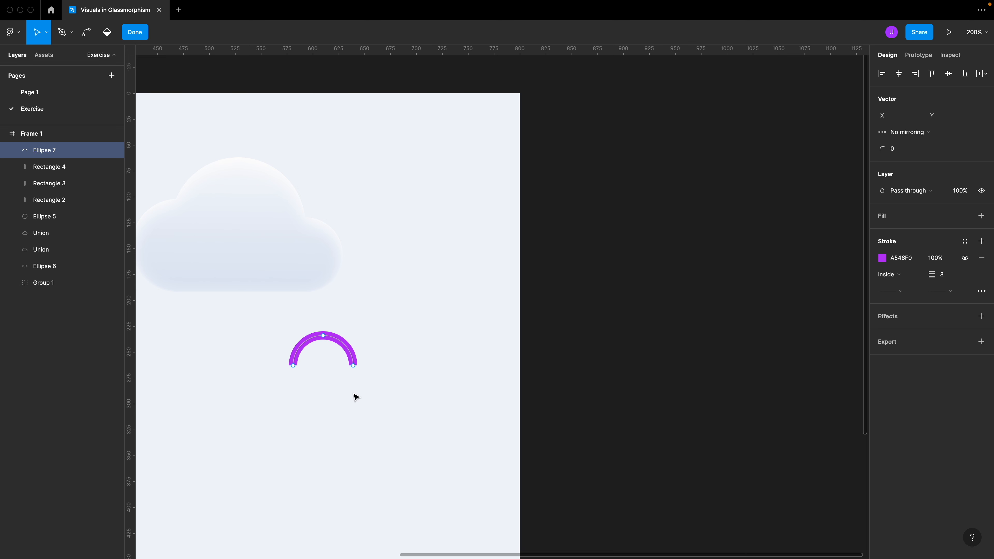
key(Escape)
Duplicate the purple arc, enlarge the copy evenly around it to 74 × 37 and colour its stroke 46C7F0.
key(super+d)
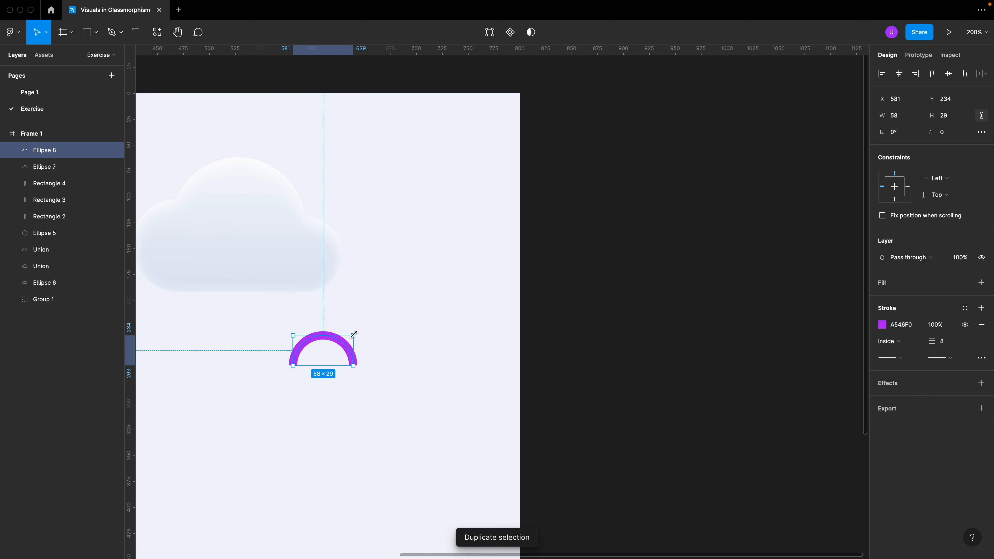
drag(355, 334, 356, 332)
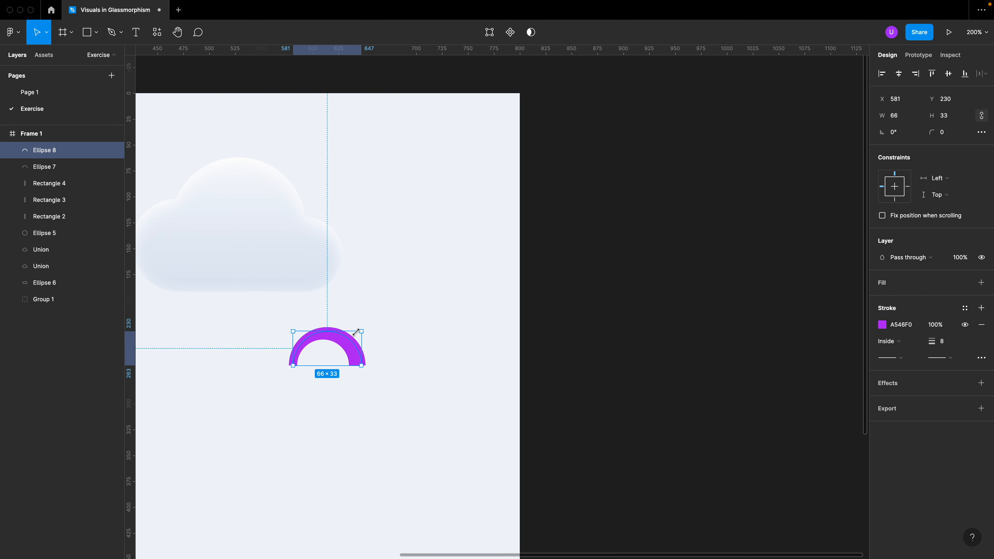
drag(291, 330, 287, 328)
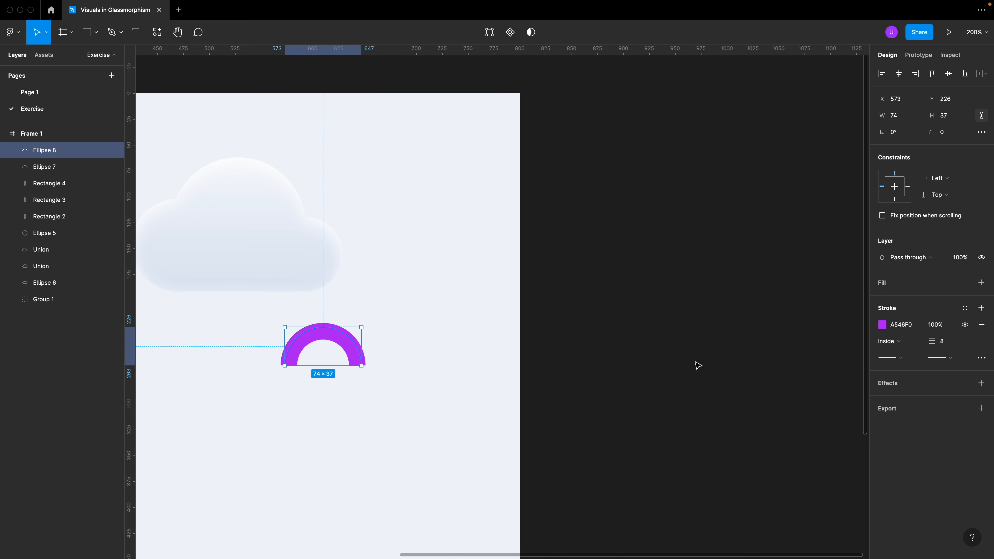
click(882, 326)
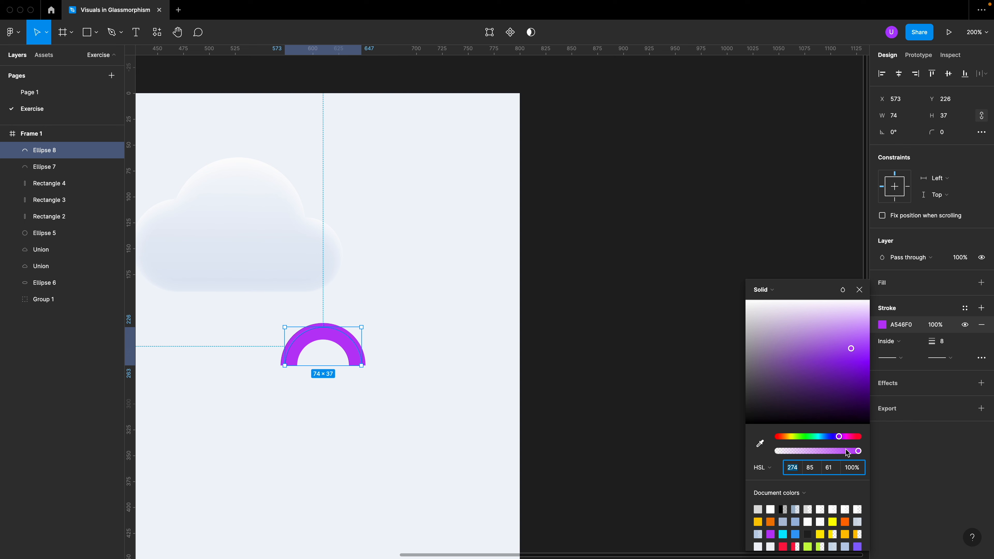
drag(841, 439, 832, 439)
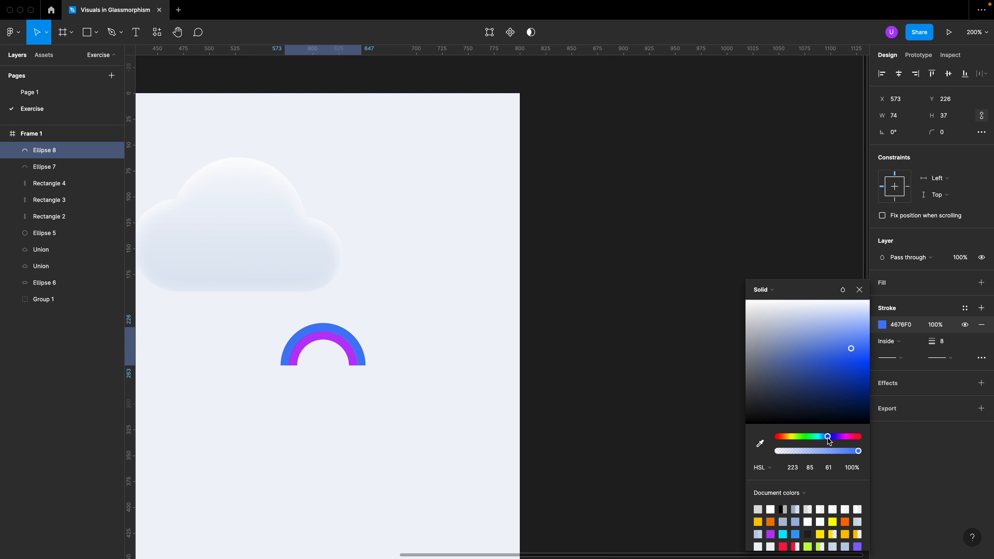
drag(829, 442, 824, 441)
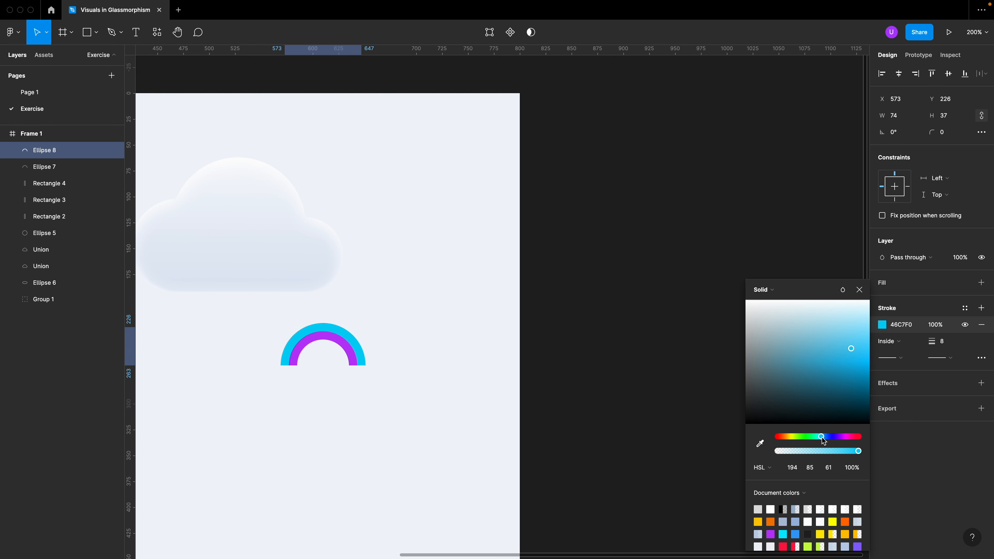
Soften the inner arc's stroke to a lighter purple, B178EB.
click(352, 352)
click(882, 324)
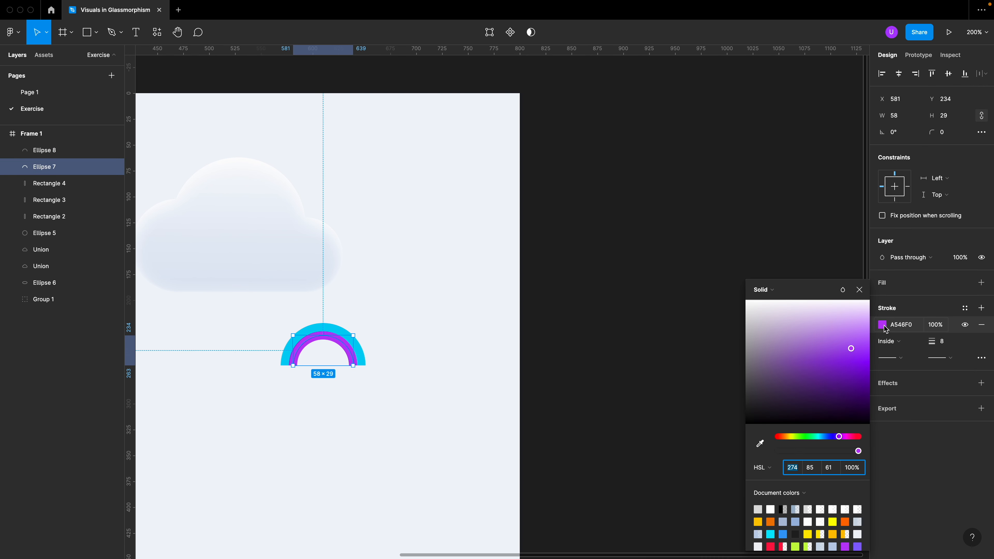
drag(844, 442, 841, 440)
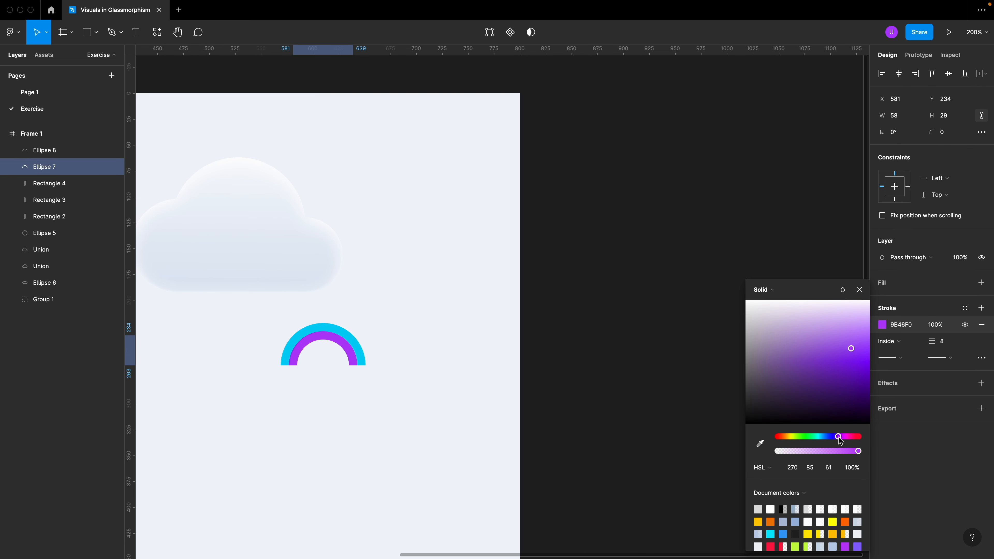
drag(843, 338, 838, 339)
click(577, 364)
Duplicate the blue arc, enlarge the copy to 90 × 45 and colour its stroke light green, 93E59B.
click(362, 354)
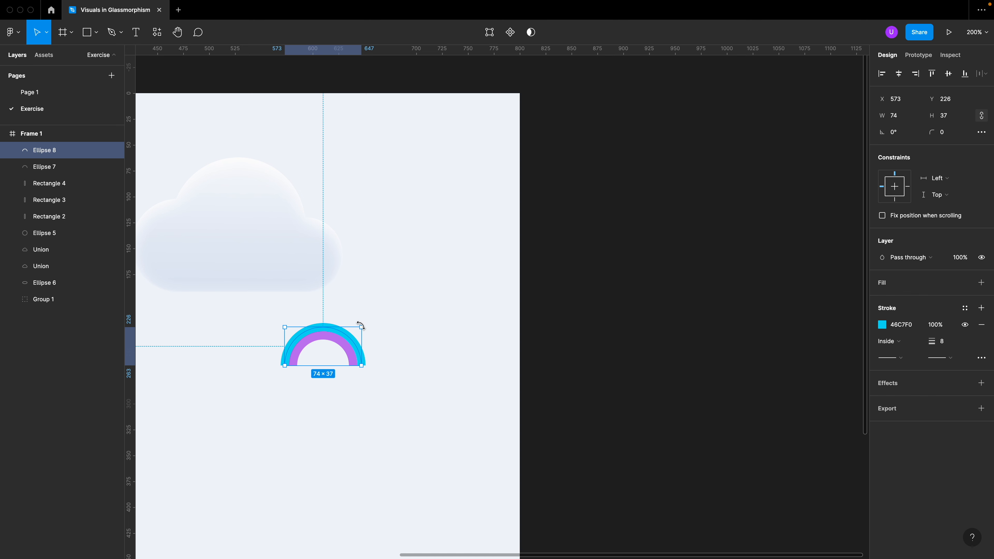
key(super+d)
drag(284, 327, 276, 319)
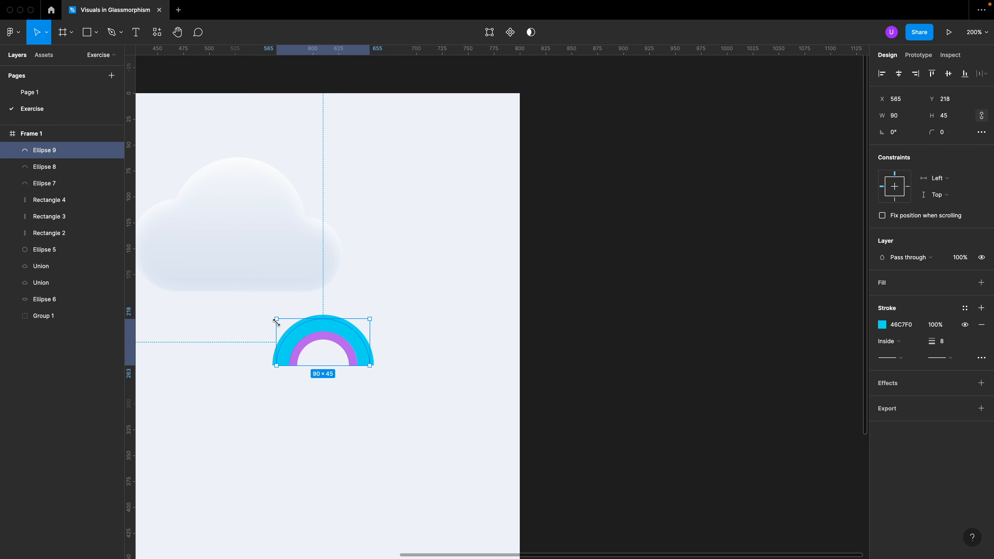
click(882, 325)
click(808, 436)
drag(812, 327, 821, 334)
click(386, 371)
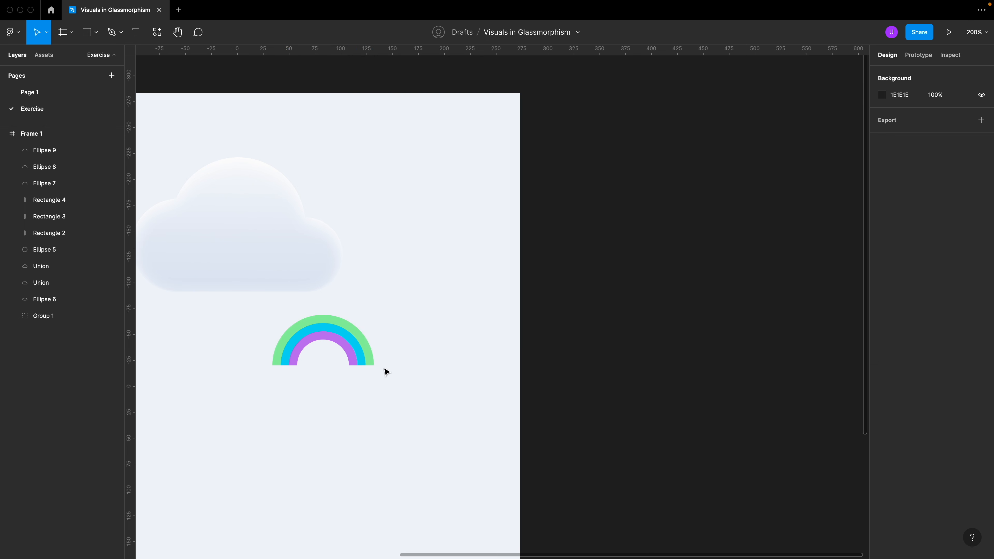
Duplicate the green arc, enlarge the copy to form the next band and colour its stroke yellow, E5DD93.
click(368, 352)
key(super+d)
drag(373, 318, 386, 309)
click(883, 324)
click(792, 437)
drag(791, 439, 790, 439)
Duplicate the yellow arc, enlarge the copy to 122 × 61 and colour its stroke orange, F29F71.
key(super+d)
drag(378, 311, 386, 307)
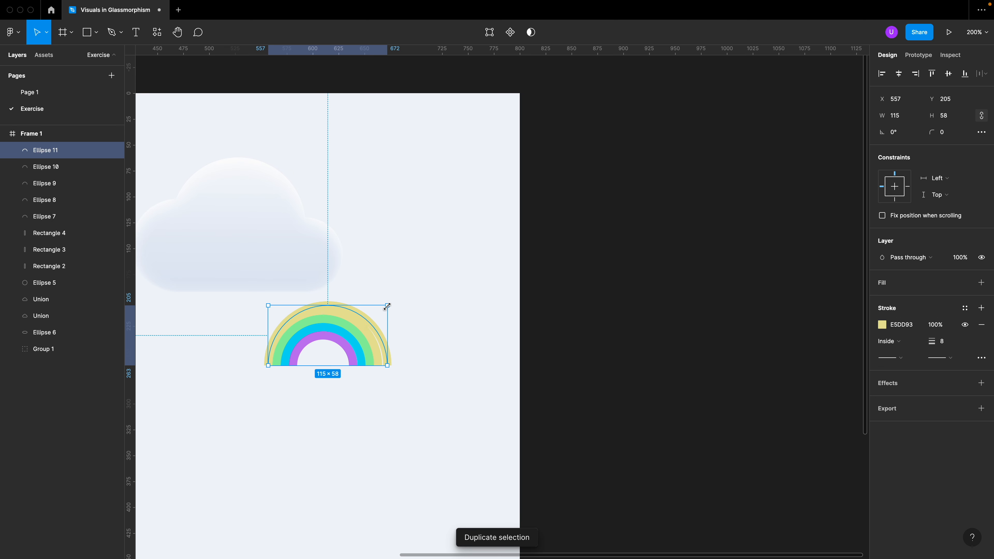
drag(263, 303, 255, 300)
click(883, 325)
click(783, 436)
drag(819, 349, 848, 337)
Make the yellow arc's stroke colour more saturated.
click(378, 356)
click(883, 325)
click(843, 335)
click(579, 378)
Duplicate the orange arc, enlarge the copy to 137 × 68 and colour its stroke red.
click(382, 336)
key(super+d)
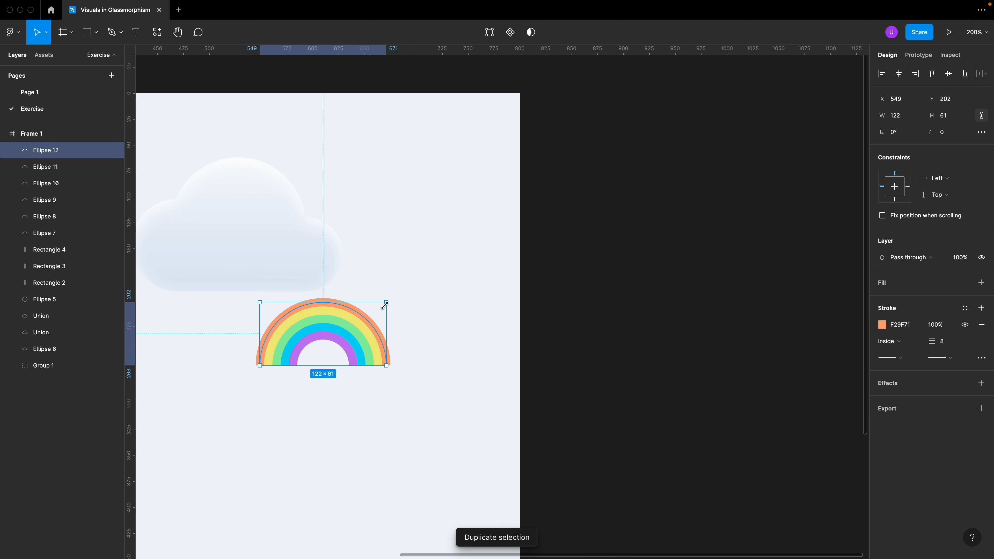
drag(386, 302, 395, 298)
drag(260, 298, 252, 295)
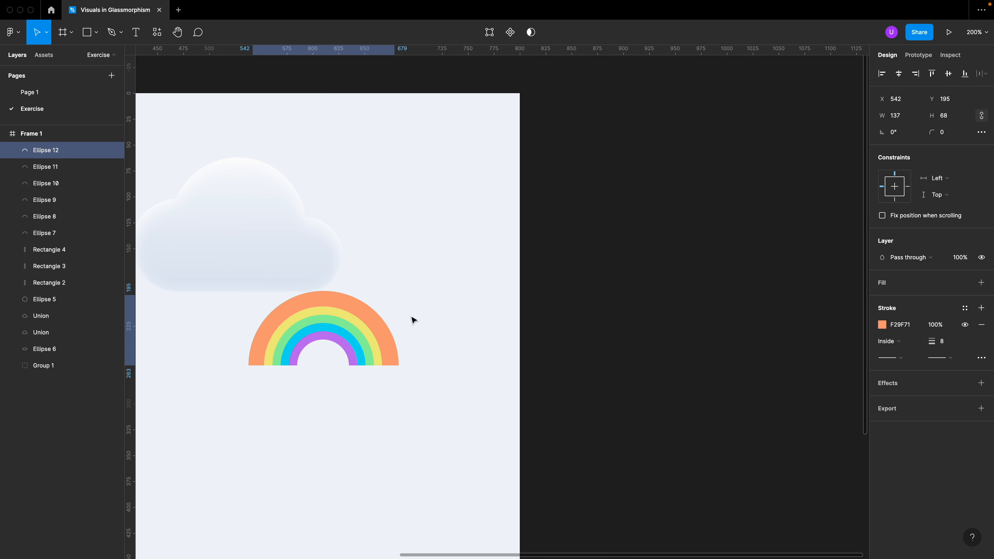
click(883, 323)
click(779, 436)
click(508, 414)
Convert the strokes of all six rainbow arcs into outlined shapes.
drag(441, 396, 240, 335)
right_click(274, 345)
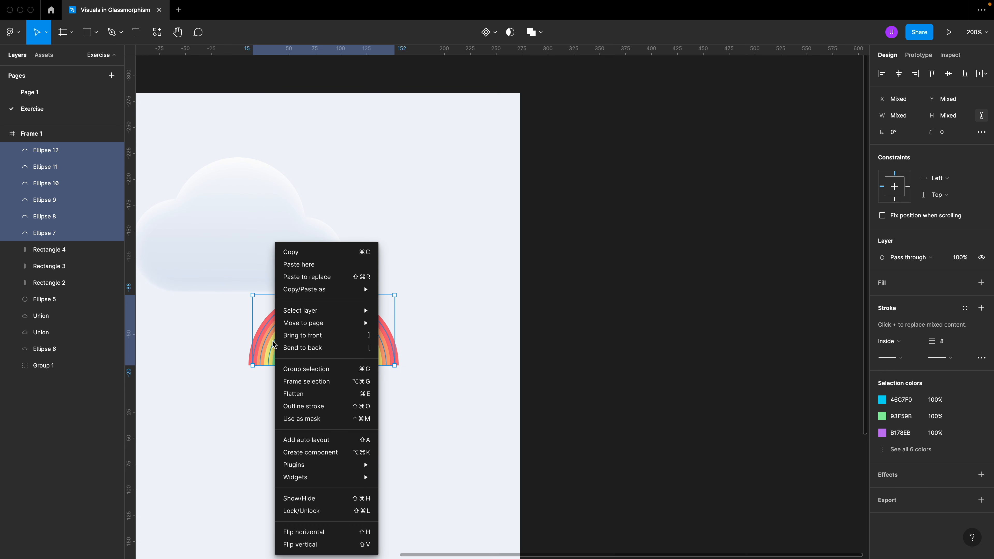
click(325, 407)
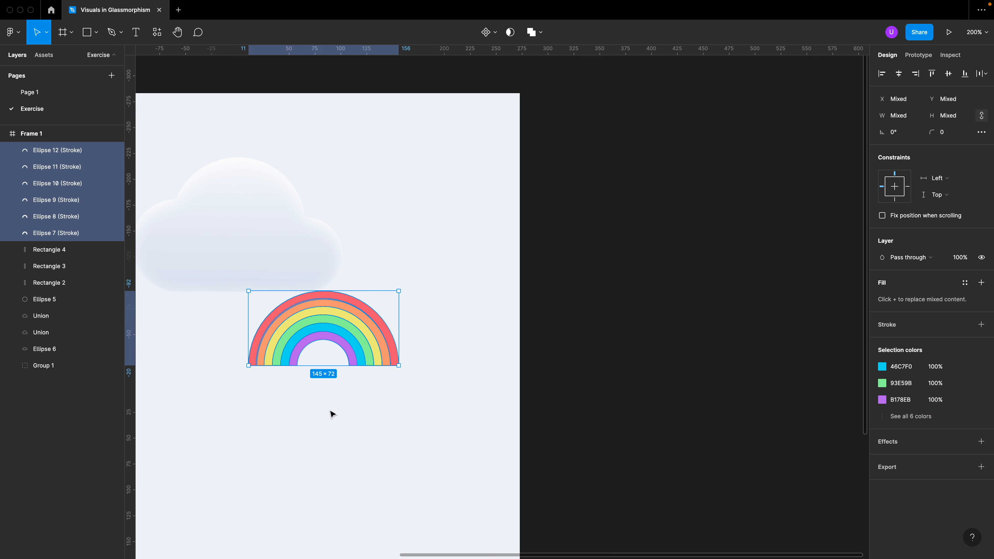
click(273, 378)
Group the six rainbow arcs and place the group beneath both cloud shapes in the layer order.
scroll(268, 354, up, 5)
scroll(320, 343, down, 8)
drag(392, 388, 290, 330)
key(ctrl+g)
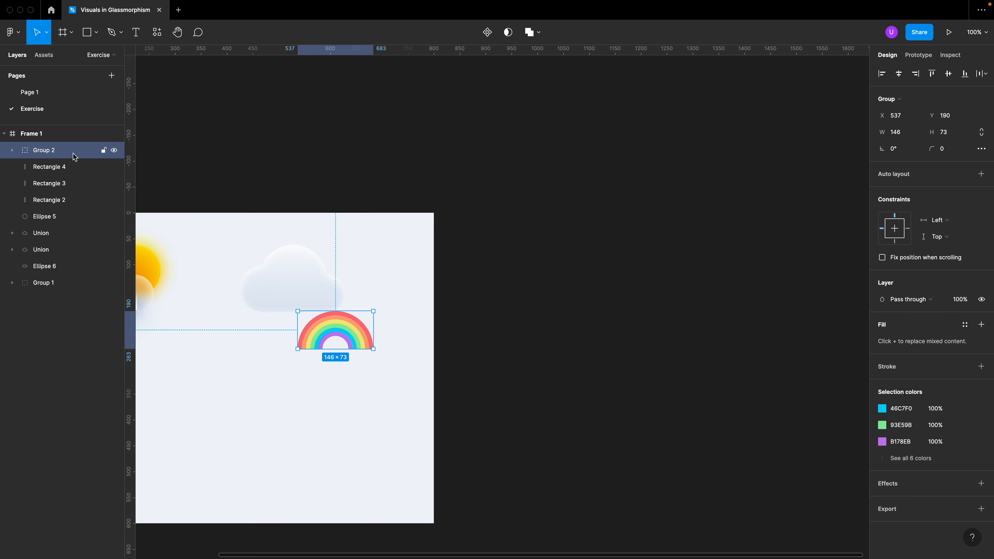
drag(58, 180, 51, 258)
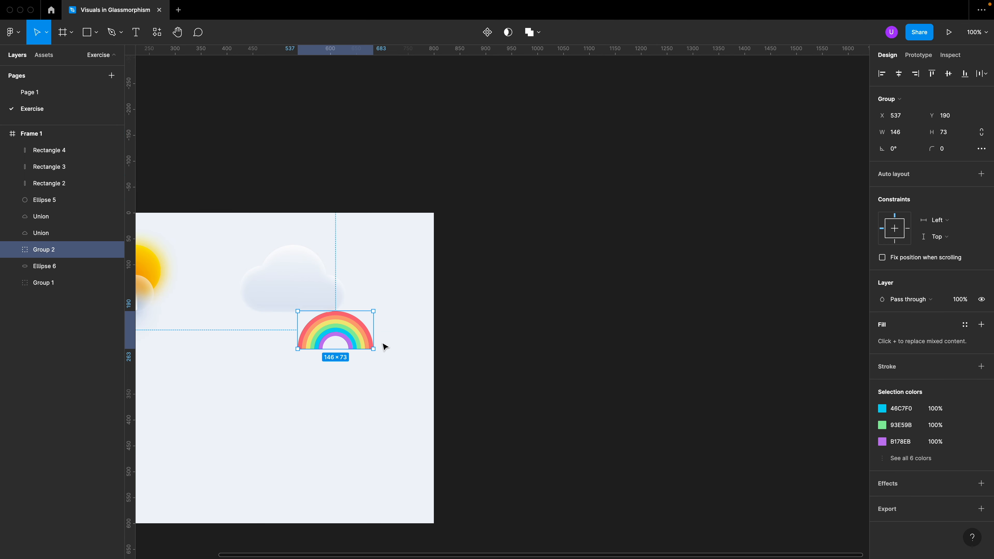
Move the rainbow group partly behind the copied cloud, enlarge it to about 173 × 86 and rotate it 30°.
drag(379, 357, 374, 266)
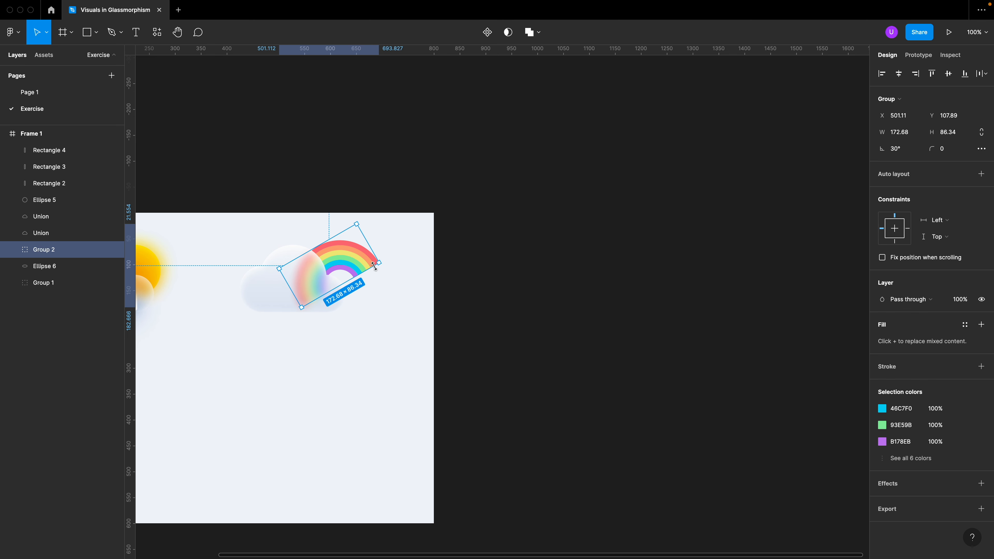
Nudge the rainbow group slightly up and to the left to X 493.11, Y 99.89.
key(shift+Up)
key(shift+Left)
key(Right)
key(Right)
key(Down)
key(Down)
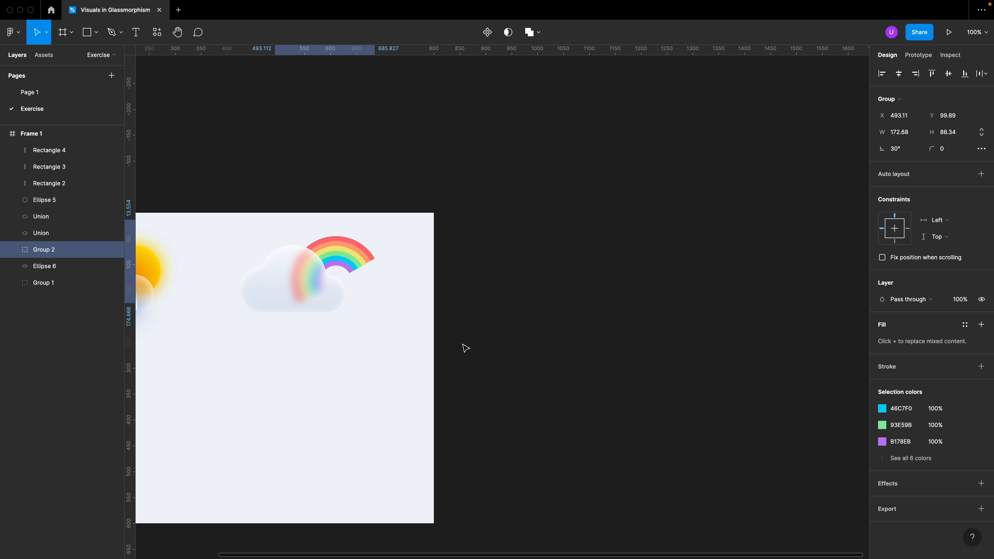
Fill the outermost red rainbow arc with a linear gradient that fades to transparent at the arc's right end.
key(z)
click(375, 313)
scroll(363, 267, right, 1)
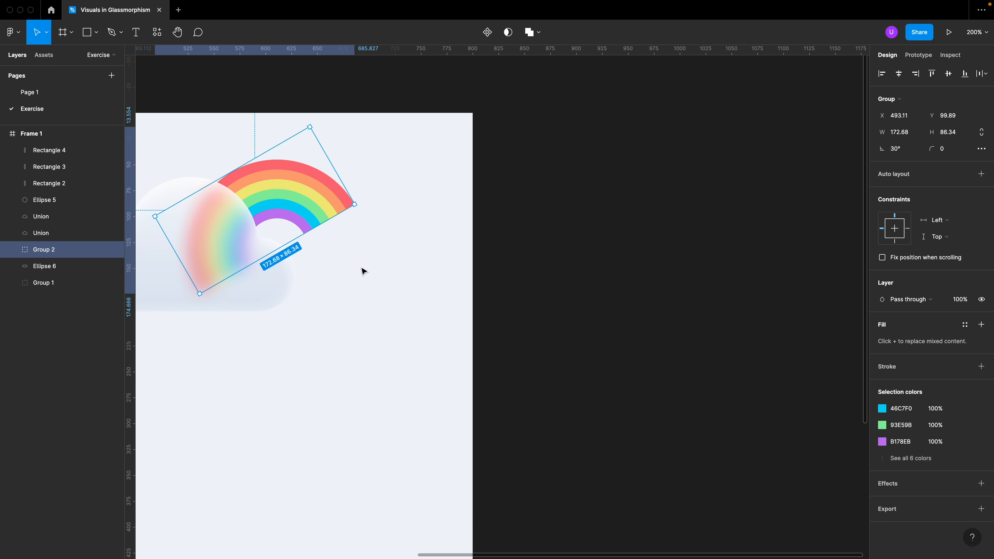
click(364, 270)
super+click(350, 205)
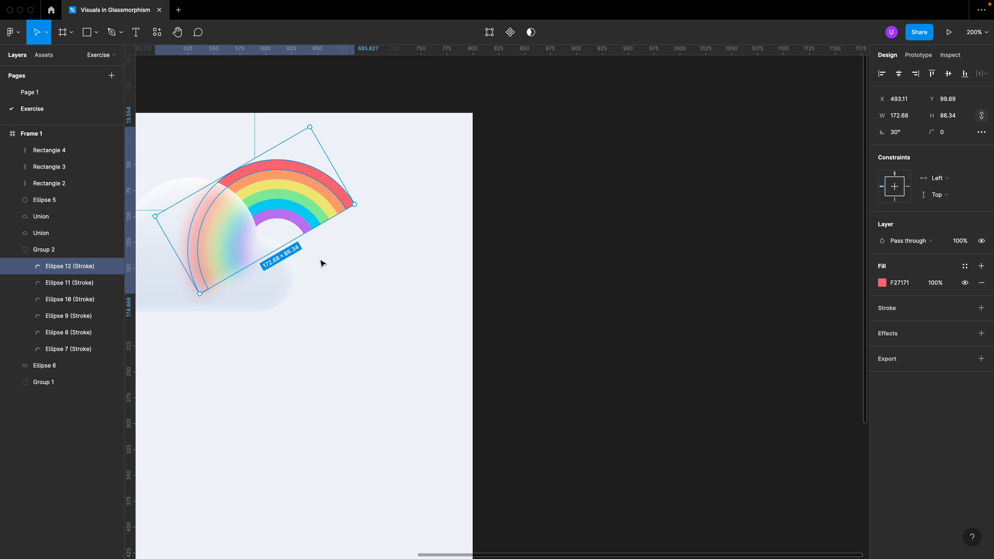
scroll(321, 263, right, 3)
click(882, 282)
click(761, 283)
click(766, 295)
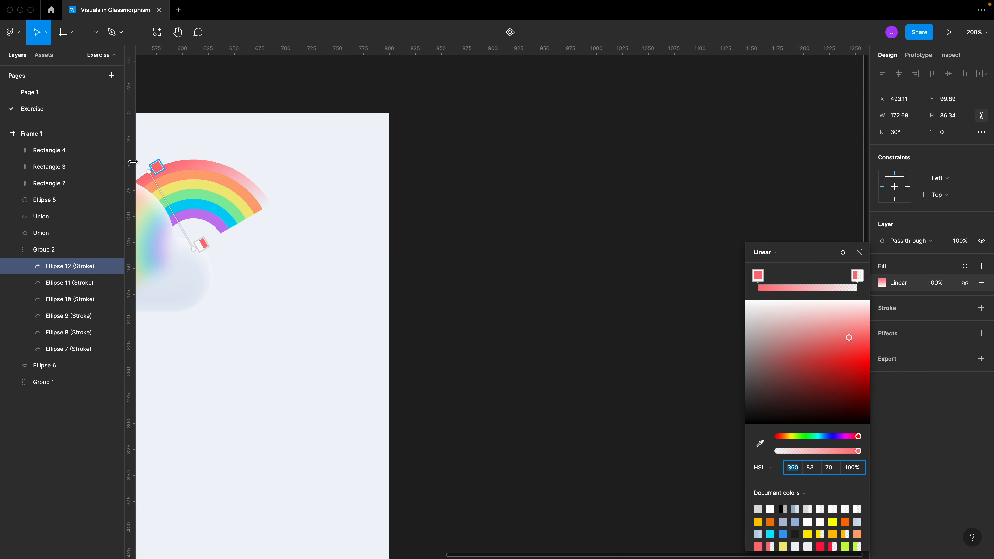
drag(151, 170, 231, 173)
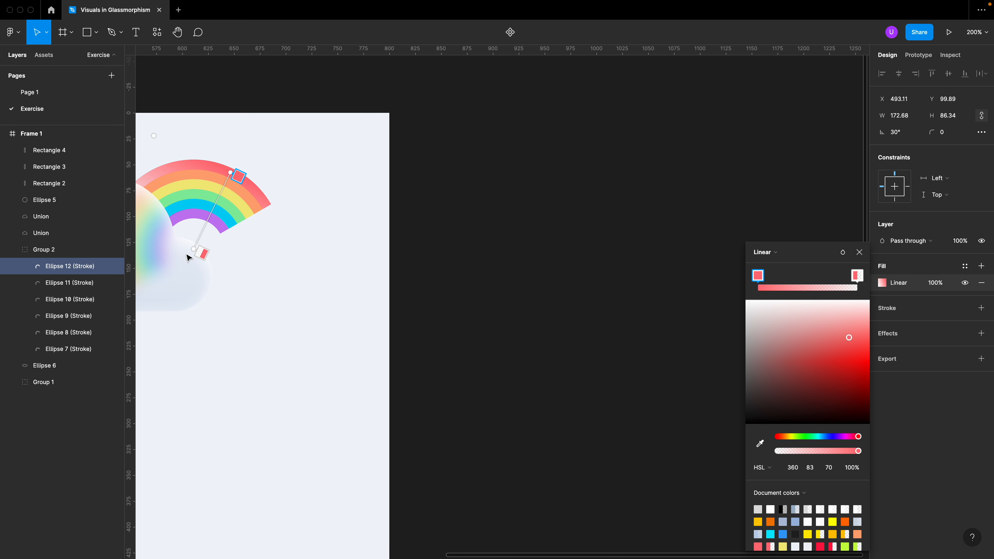
drag(194, 250, 264, 204)
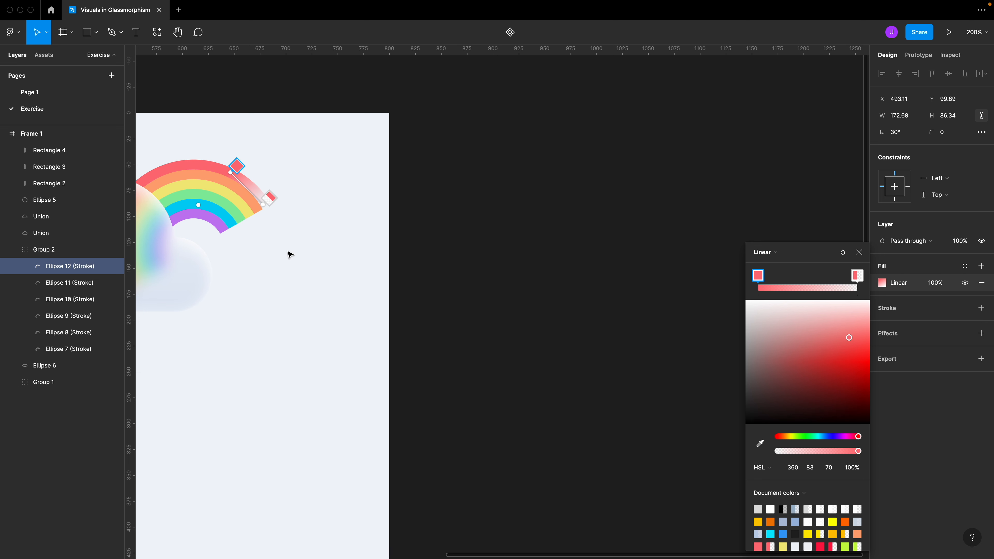
Give the orange rainbow arc a linear gradient fill fading to transparent at its right end.
click(239, 188)
click(240, 191)
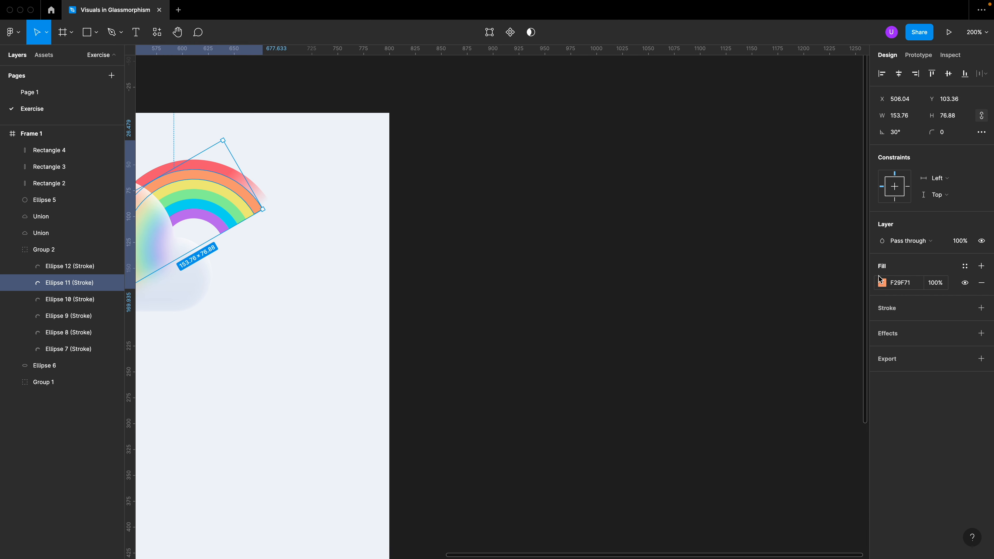
click(882, 282)
click(761, 284)
click(766, 304)
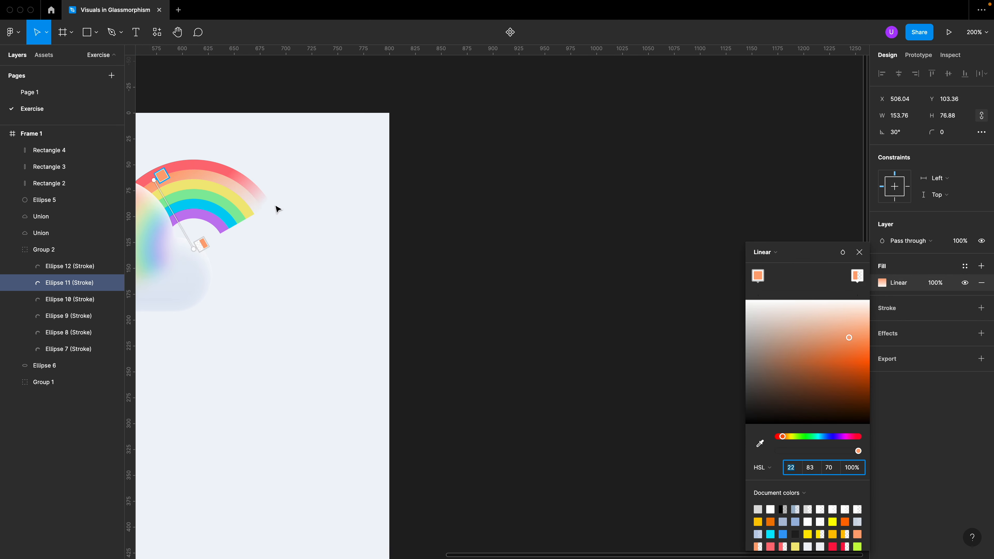
drag(160, 177, 229, 183)
drag(194, 250, 257, 209)
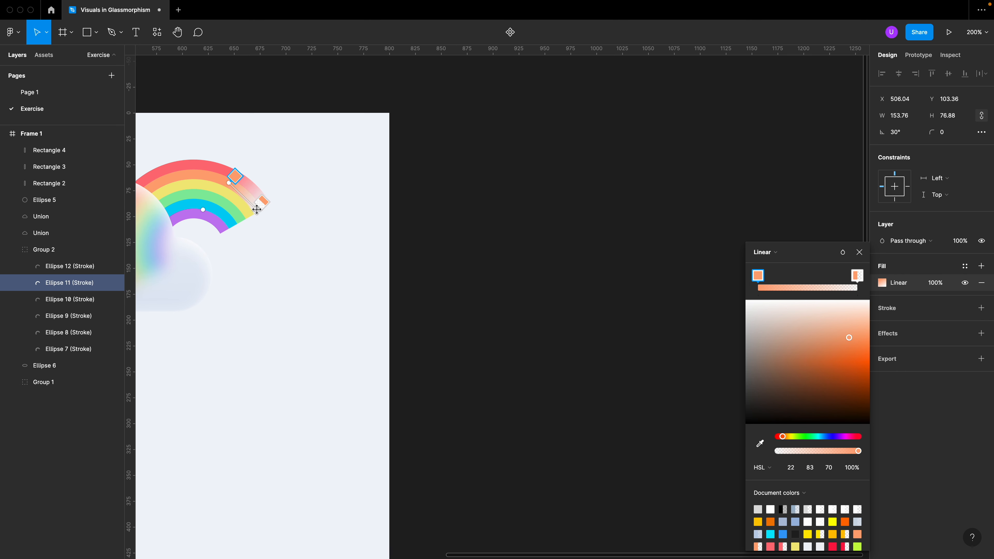
Apply the same right-end fade with linear gradient fills to the yellow and green rainbow arcs.
click(251, 216)
click(882, 283)
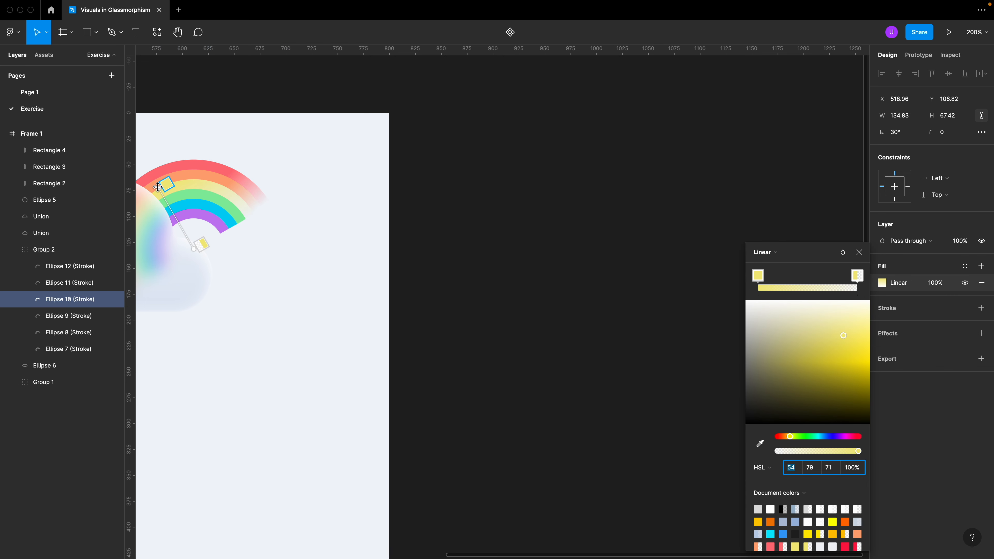
click(239, 220)
click(882, 282)
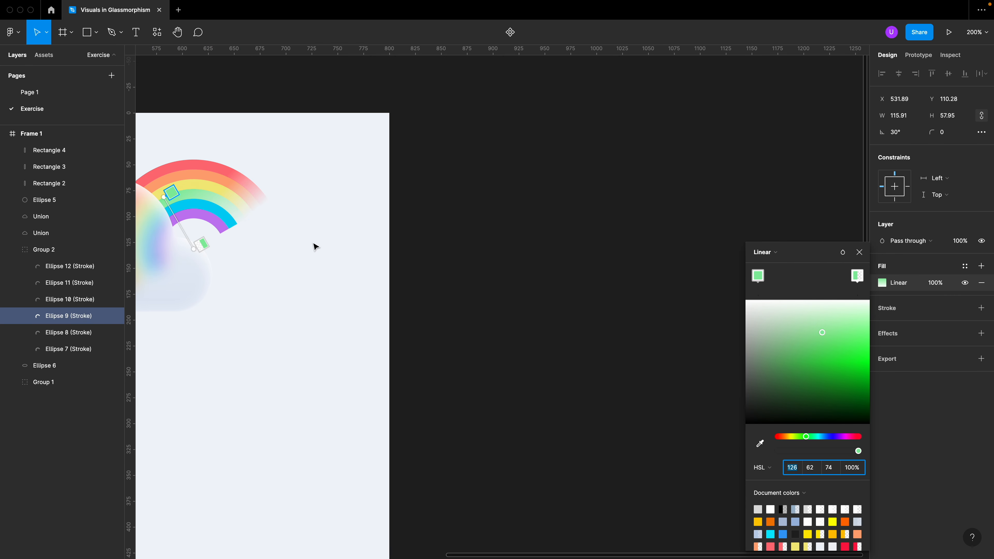
Change the blue arc's fill to a linear gradient that fades out toward its right end.
click(238, 217)
click(900, 283)
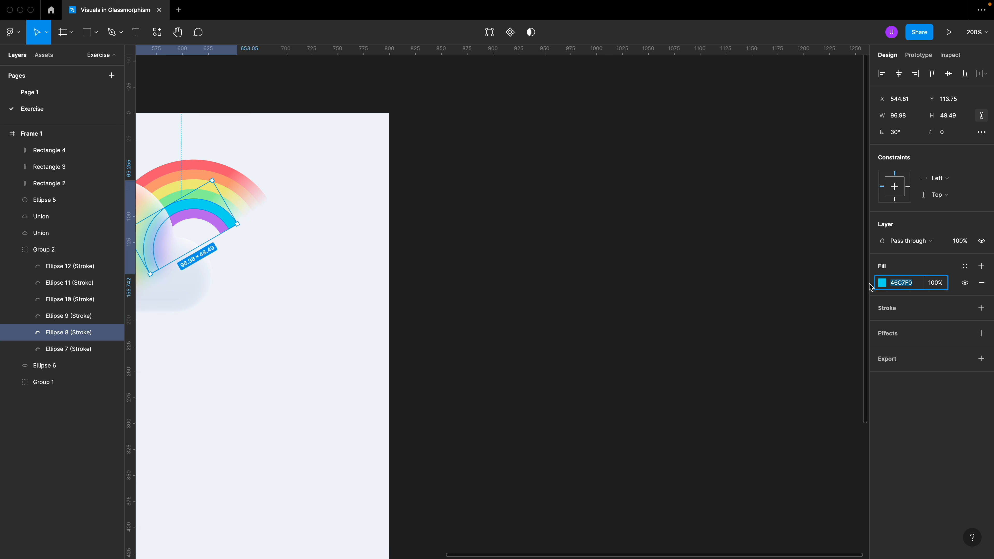
click(882, 282)
click(764, 283)
click(763, 300)
drag(169, 205, 204, 205)
mouse_move(193, 249)
mouse_down()
mouse_move(229, 224)
mouse_move(212, 207)
mouse_move(197, 214)
mouse_move(221, 229)
mouse_up()
Change the innermost purple arc's fill to a linear gradient fading out at its right end.
click(221, 231)
click(882, 282)
click(763, 283)
click(763, 300)
click(287, 315)
Duplicate the first cloud's blurred ellipse, move the copy under the second cloud at X 443, Y 144 and layer it directly above the rainbow group.
scroll(287, 313, down, 5)
scroll(282, 309, left, 2)
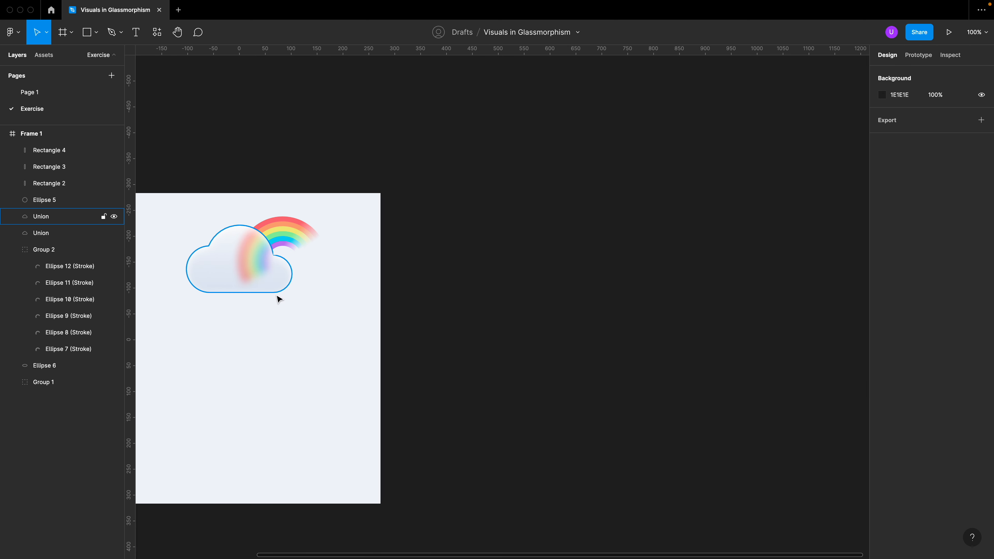
scroll(238, 235, left, 5)
click(201, 302)
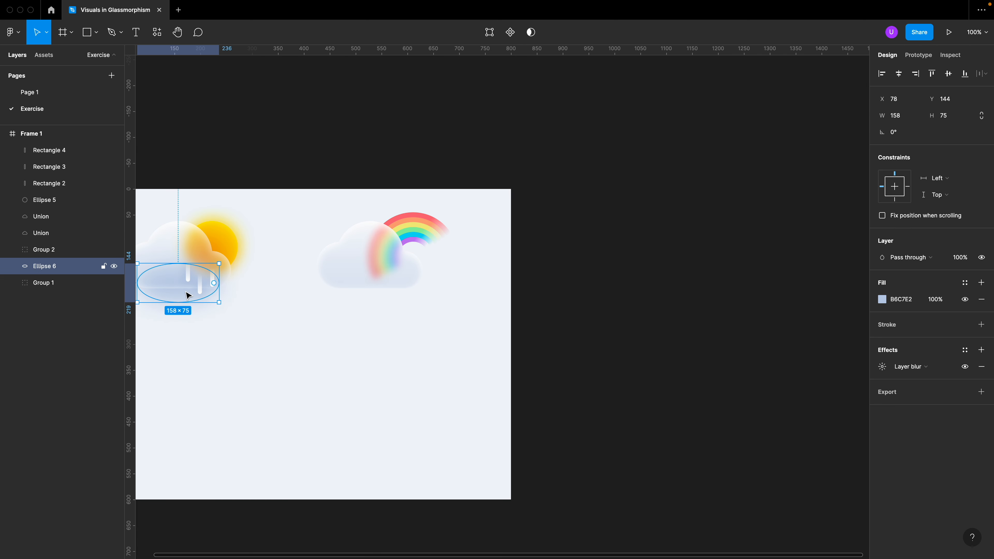
key(super+d)
drag(187, 296, 377, 310)
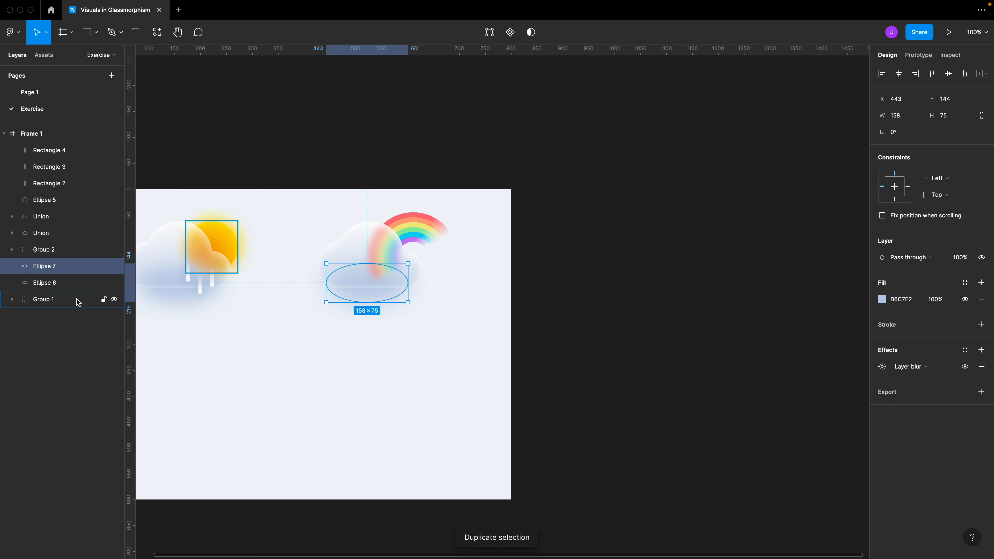
drag(58, 273, 58, 246)
click(448, 387)
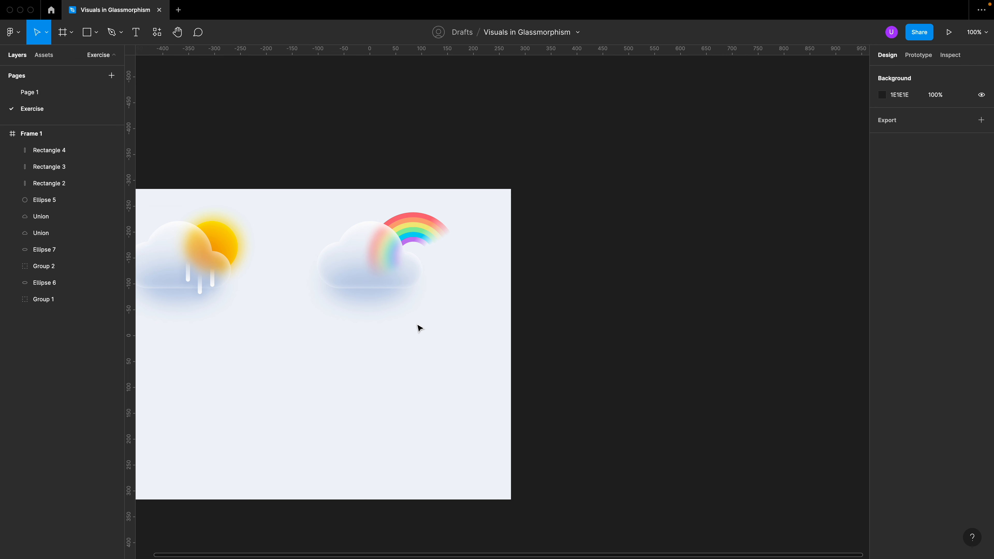
Increase the background blur of the cloud in front of the rainbow.
click(413, 275)
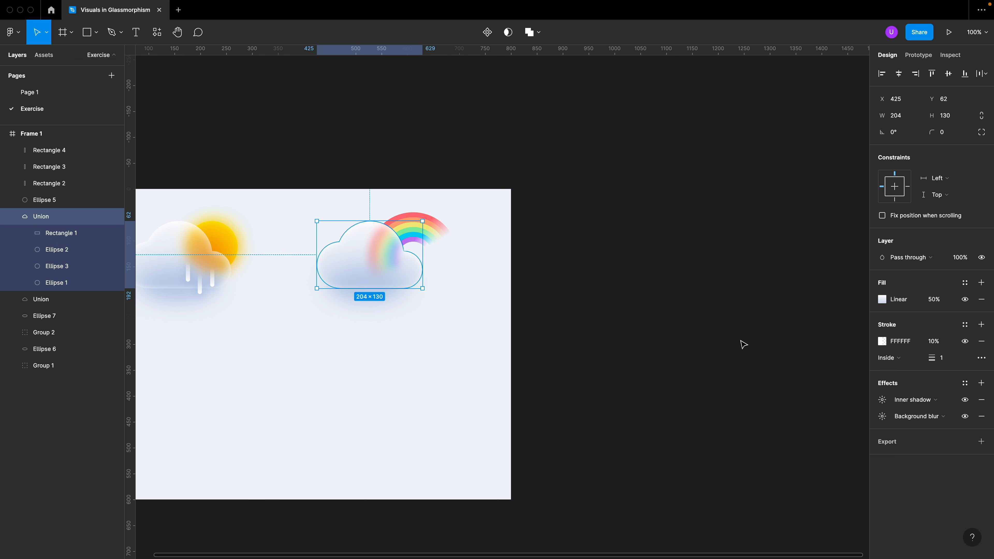
click(885, 418)
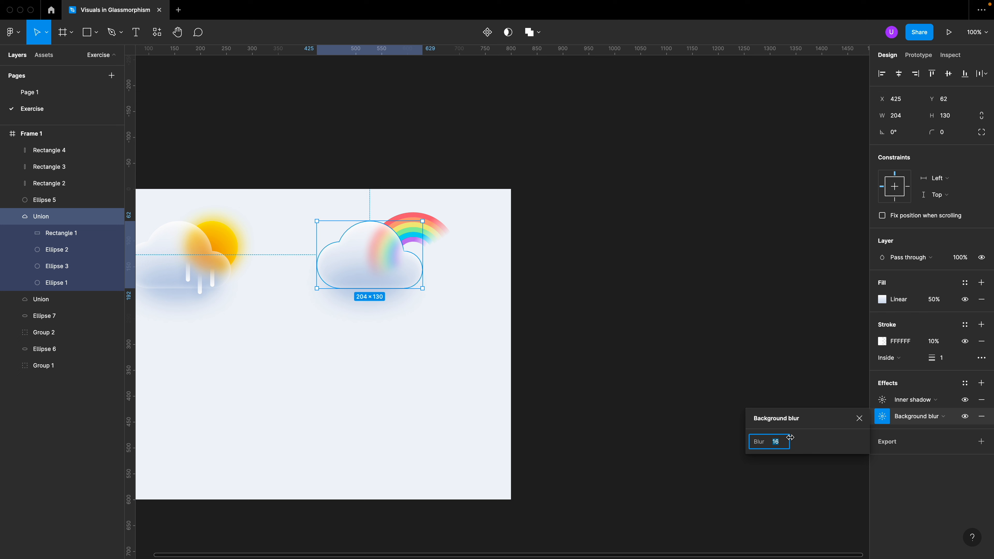
key(shift+Up)
click(452, 428)
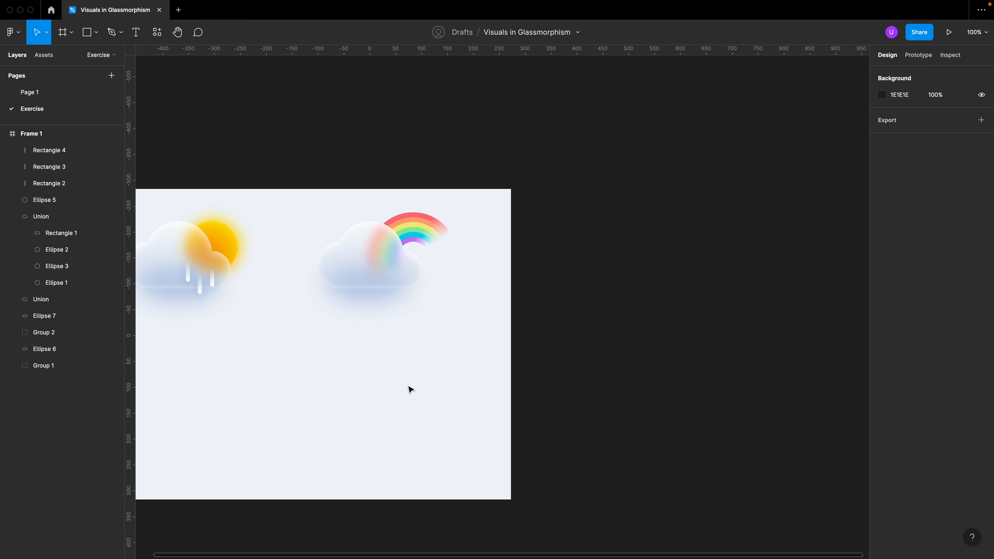
Draw a 10 × 10 circle on the second cloud and add three copies in two staggered columns.
key(z)
click(393, 303)
key(o)
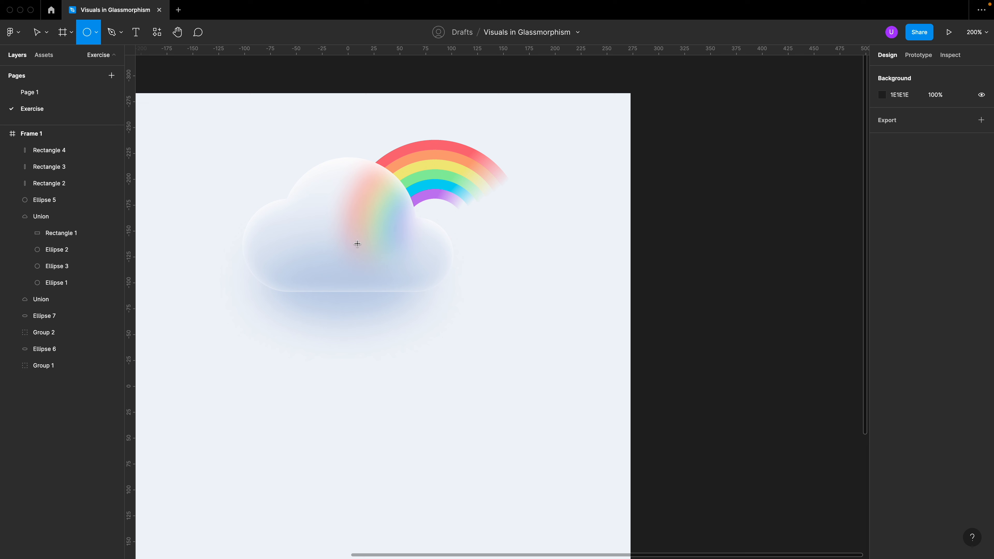
mouse_move(353, 231)
mouse_down()
mouse_move(395, 259)
mouse_move(352, 283)
mouse_move(308, 289)
mouse_move(397, 296)
mouse_up()
key(ctrl+d)
key(super+d)
key(super+d)
key(Escape)
Copy the style properties of the first cloud's middle raindrop.
key(super+minus)
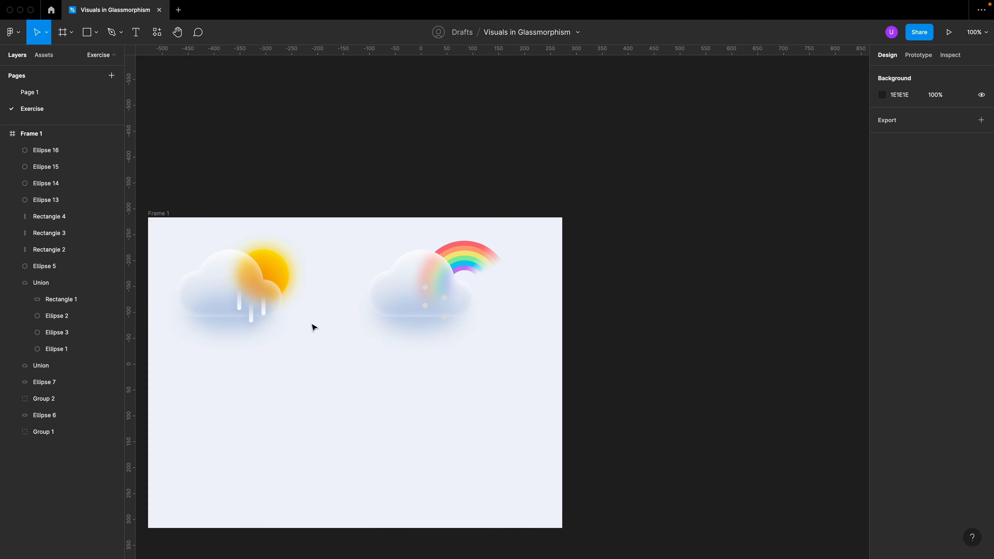
click(252, 315)
right_click(251, 317)
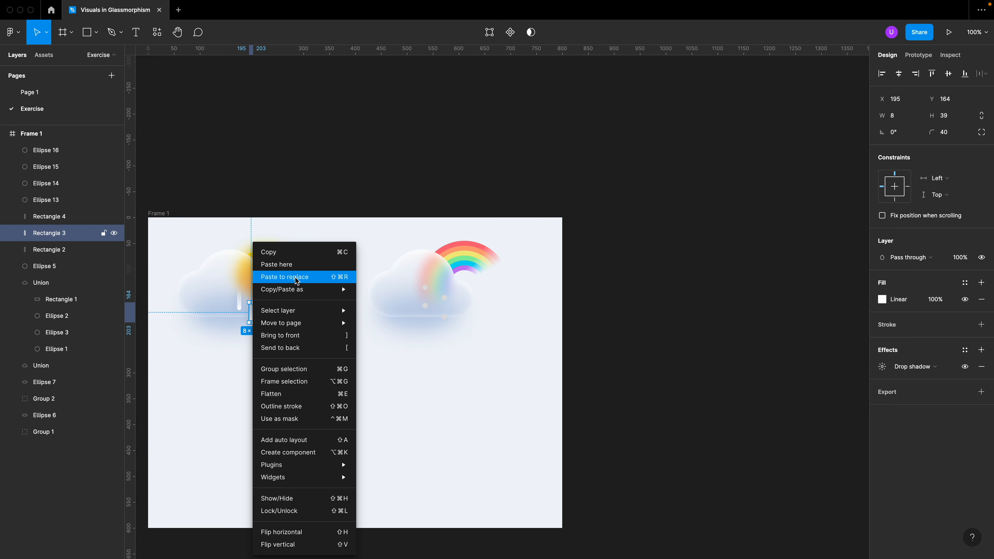
mouse_move(302, 289)
click(405, 333)
key(Escape)
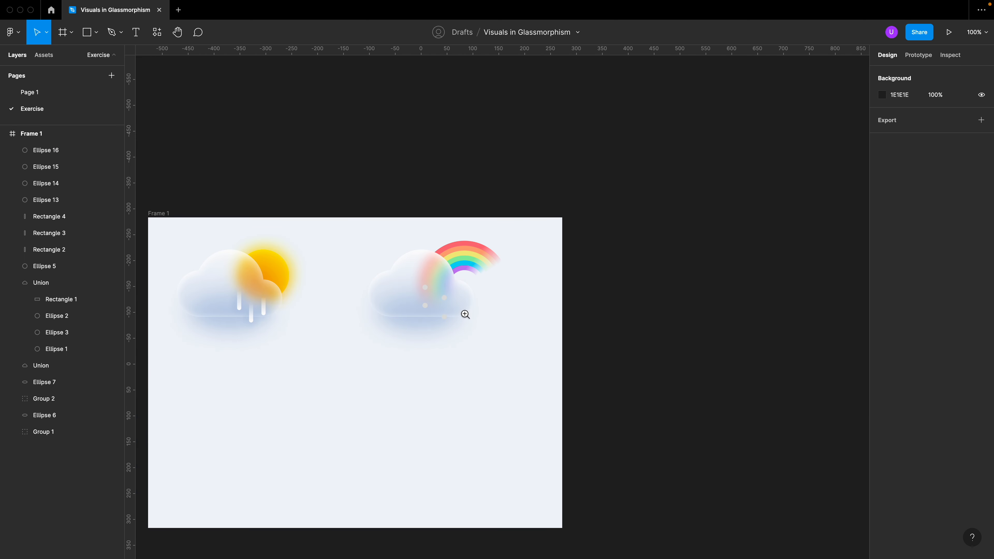
Paste the copied properties onto the four small circles and add a fifth matching circle near the second cloud's right end.
key(super+equal)
click(426, 324)
shift+click(426, 285)
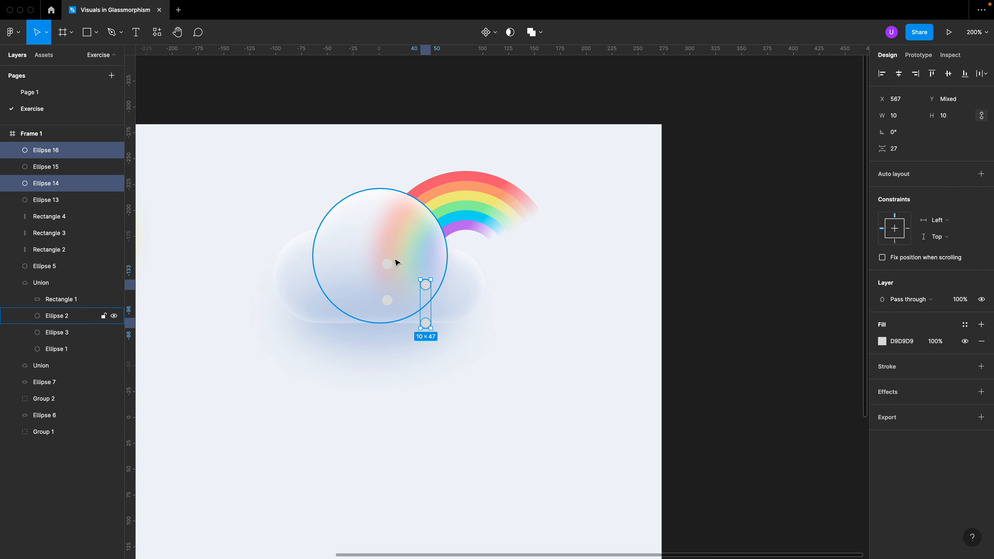
shift+click(388, 264)
shift+click(388, 301)
right_click(388, 303)
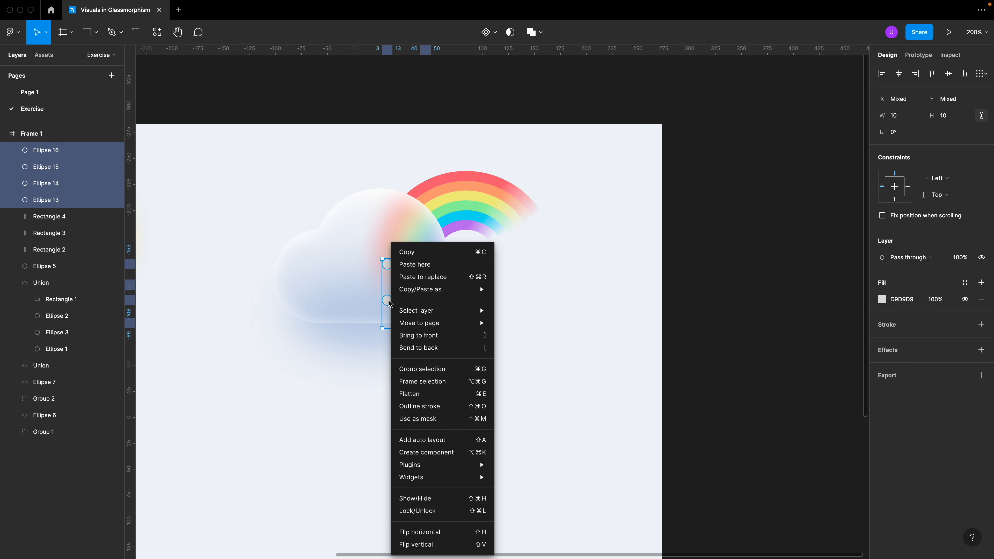
mouse_move(428, 292)
click(520, 344)
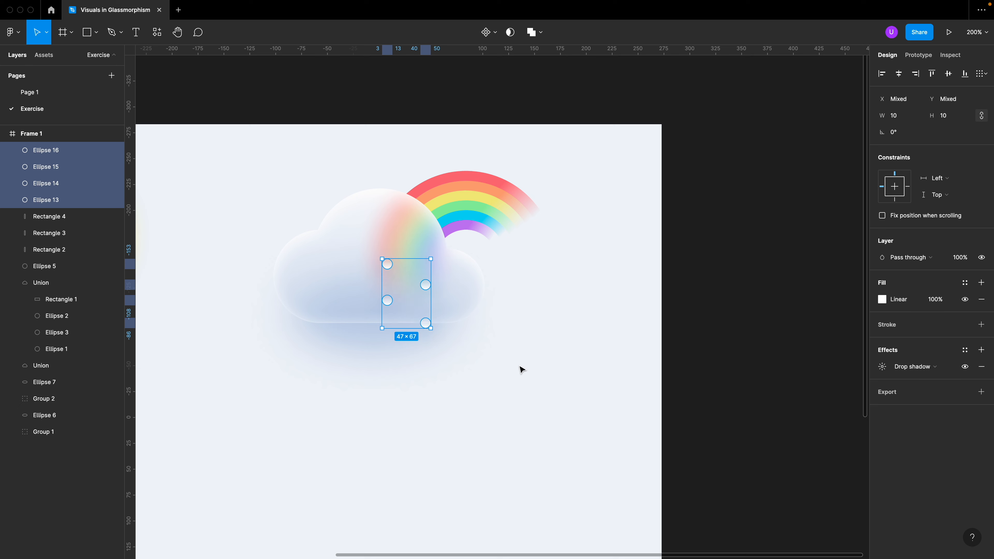
key(Escape)
key(z)
alt+click(430, 329)
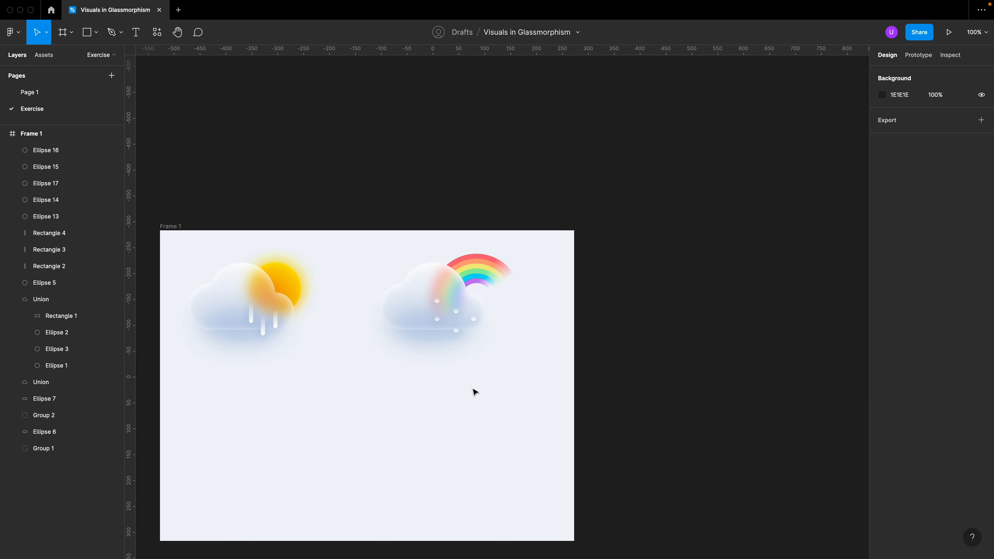
Duplicate the second cloud with its blurred ellipse and place the copies below and between the two existing icons.
click(410, 315)
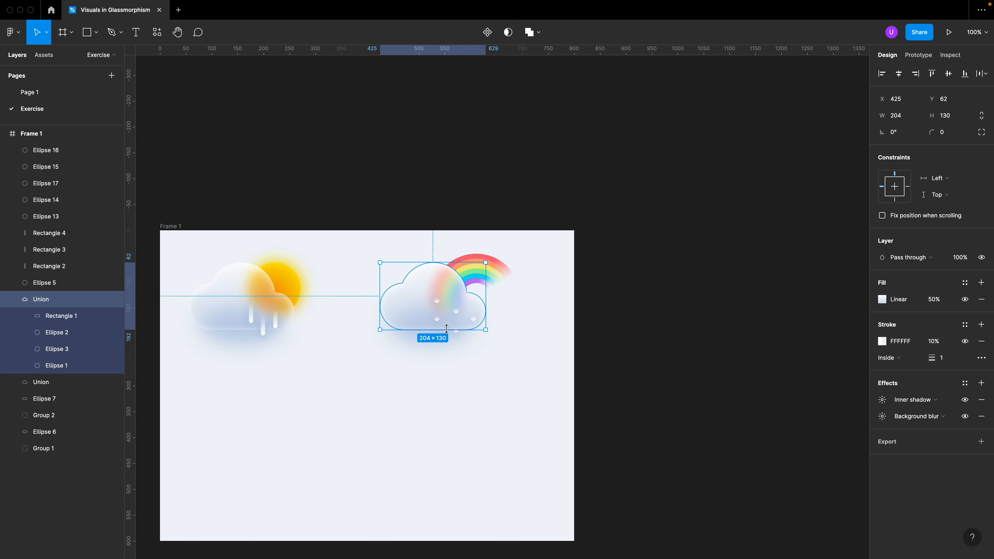
shift+click(406, 318)
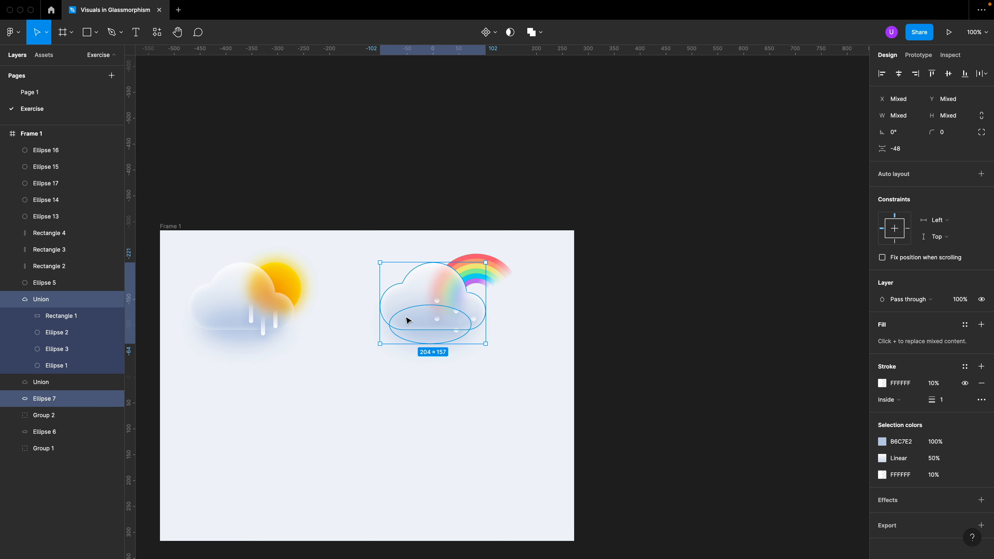
key(super+d)
drag(408, 309, 319, 438)
click(414, 485)
Draw a 23 × 86 rectangle to the right of the third cloud and set its corner radius to 50.
scroll(407, 449, down, 2)
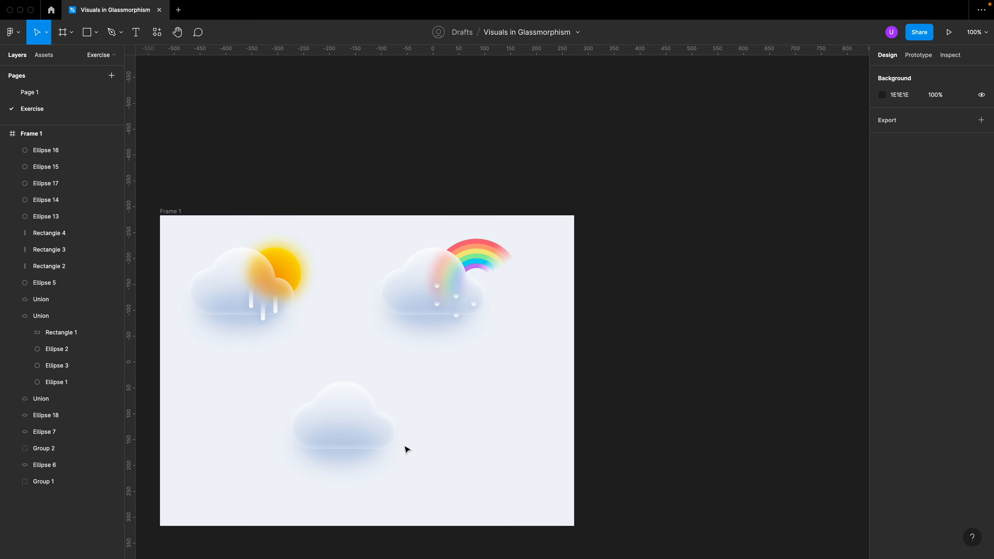
scroll(406, 462, up, 4)
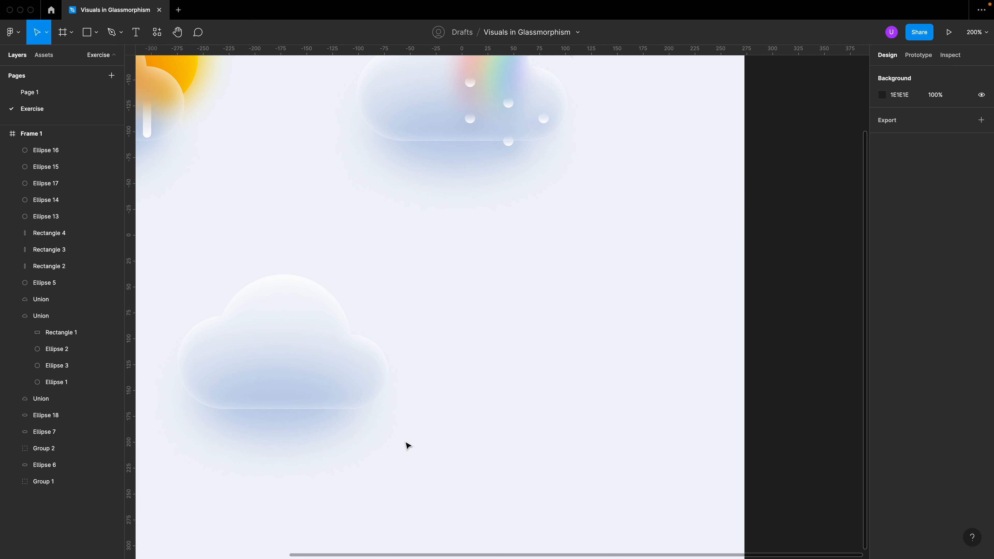
key(r)
drag(451, 253, 475, 342)
click(948, 137)
text(30)
key(Return)
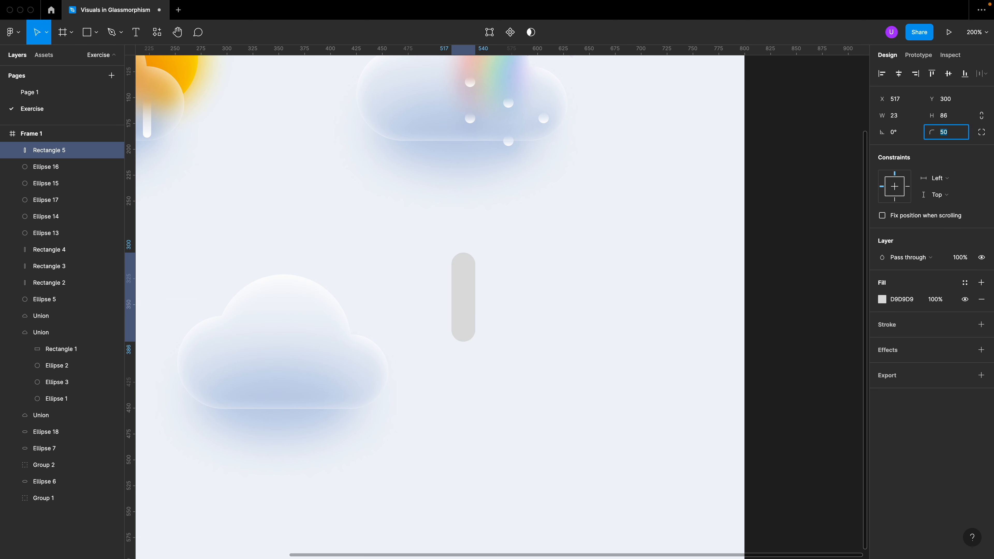
key(Escape)
Make two copies of the rounded bar about the same centre, rotating one to -60° and the other to -120°.
key(ctrl+d)
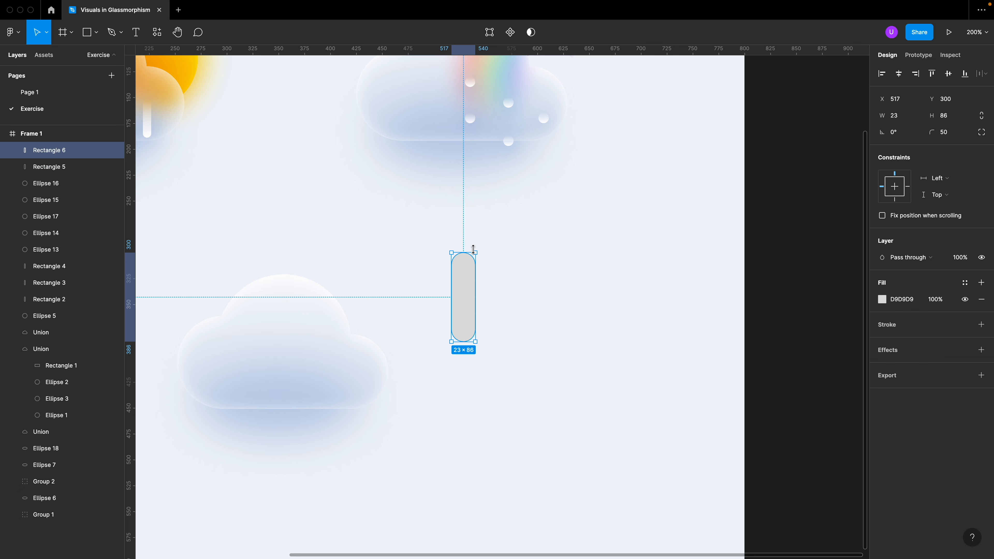
drag(478, 250, 507, 287)
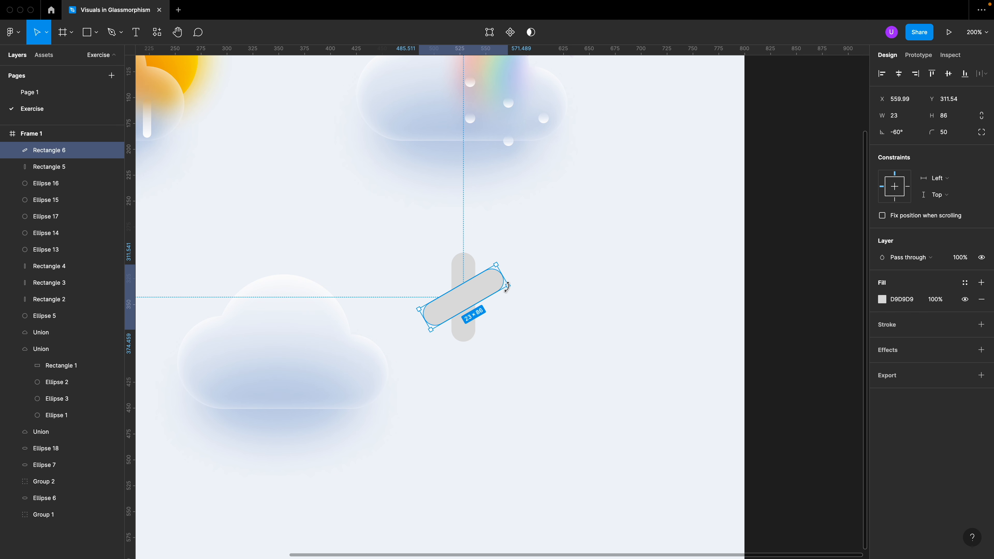
key(ctrl+c)
key(ctrl+v)
drag(512, 285, 485, 322)
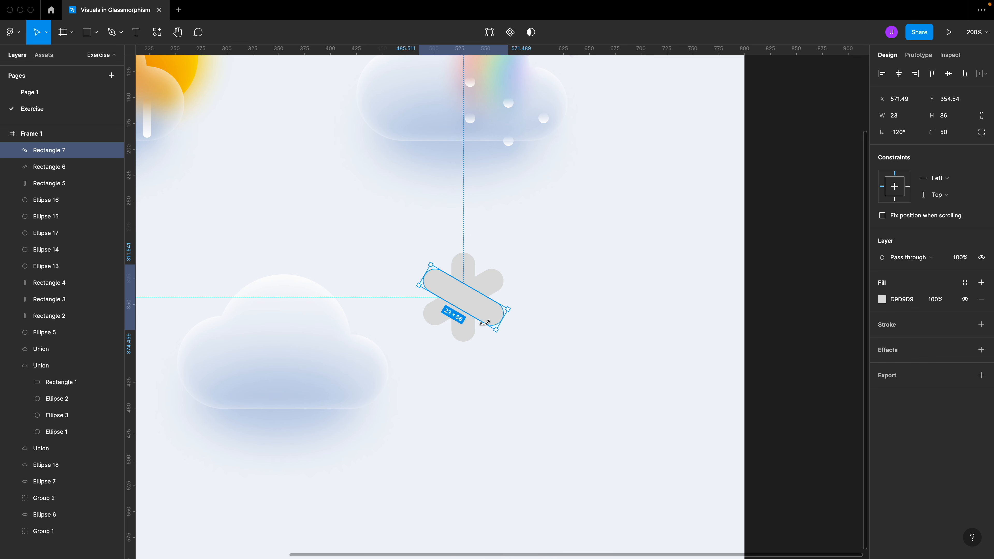
Select the three crossed rounded bars beside the third cloud and combine them into a single shape with Union.
click(558, 343)
drag(416, 366, 495, 276)
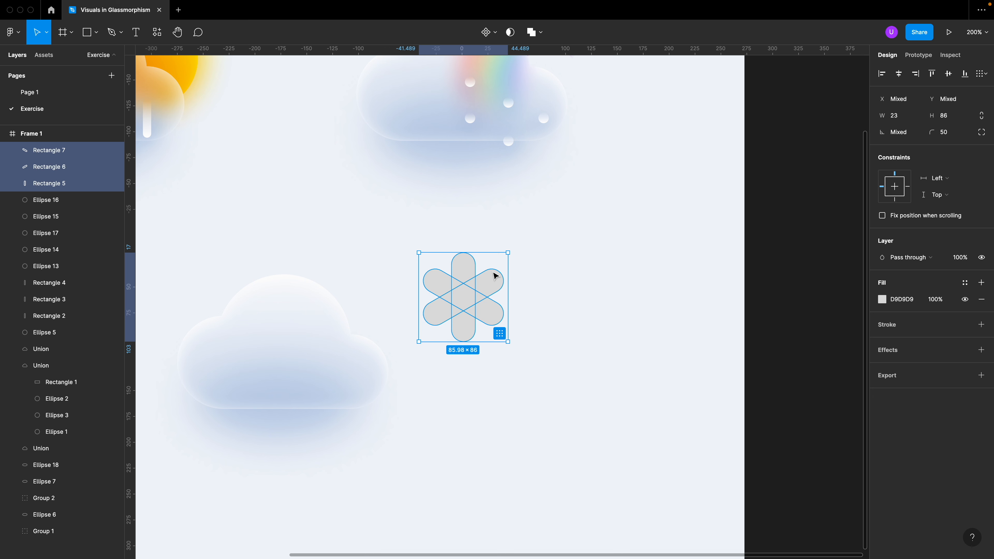
click(530, 33)
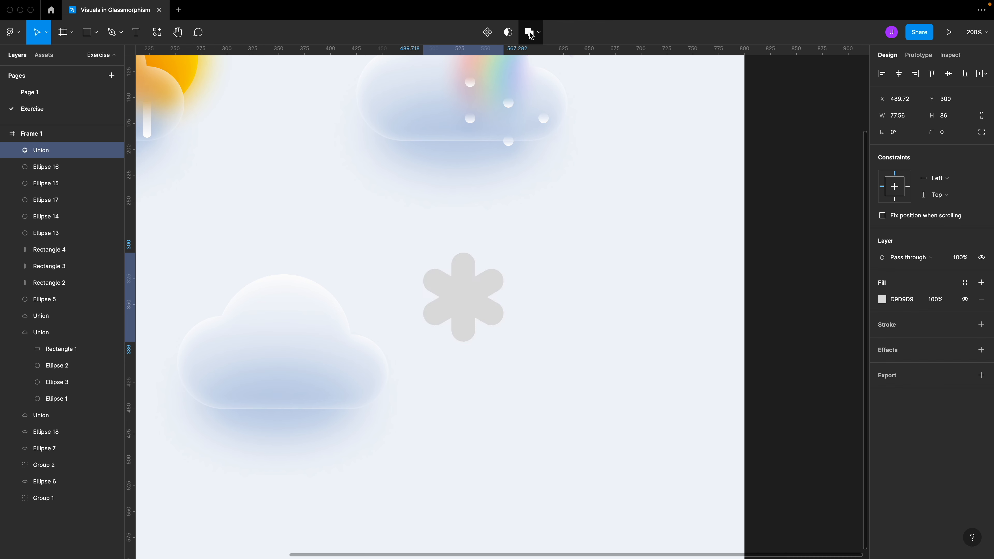
Give the snowflake shape a linear gradient fill and make its end stop bright cyan at 100% opacity.
click(884, 300)
click(762, 290)
click(768, 301)
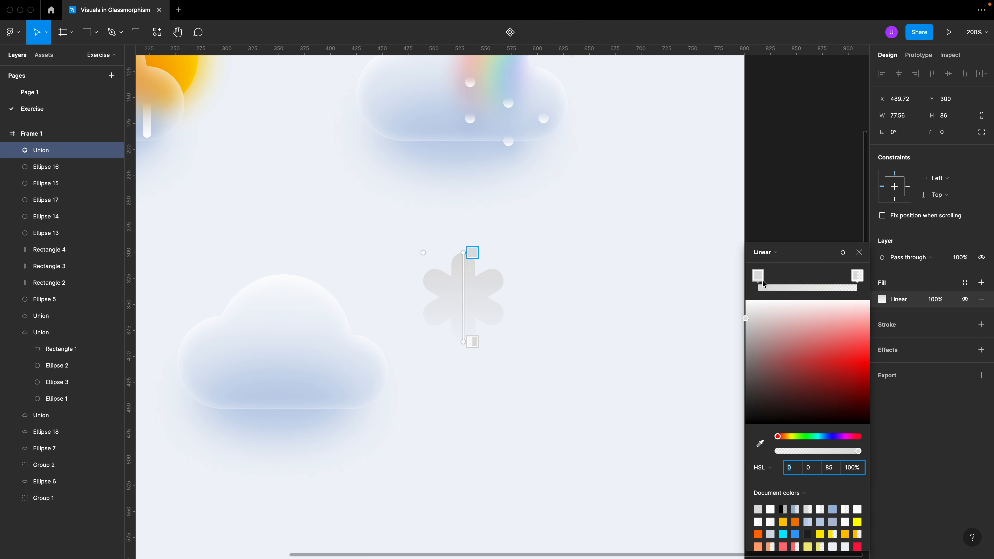
click(858, 278)
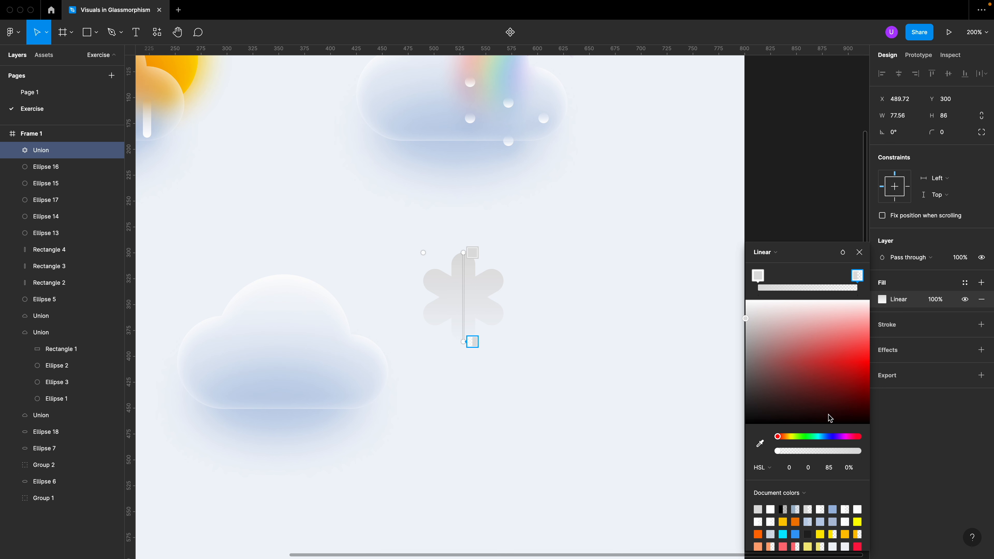
drag(843, 451, 867, 452)
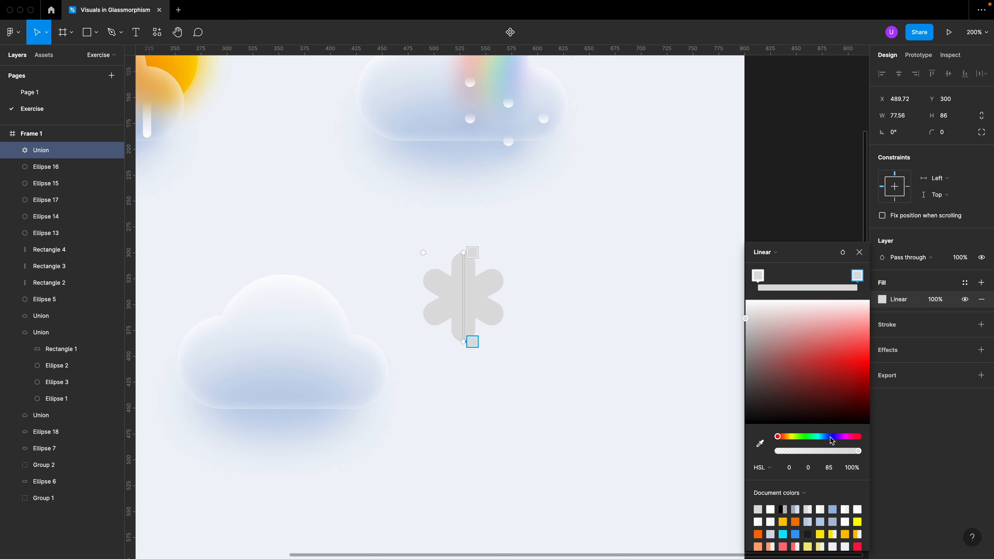
click(822, 437)
click(868, 345)
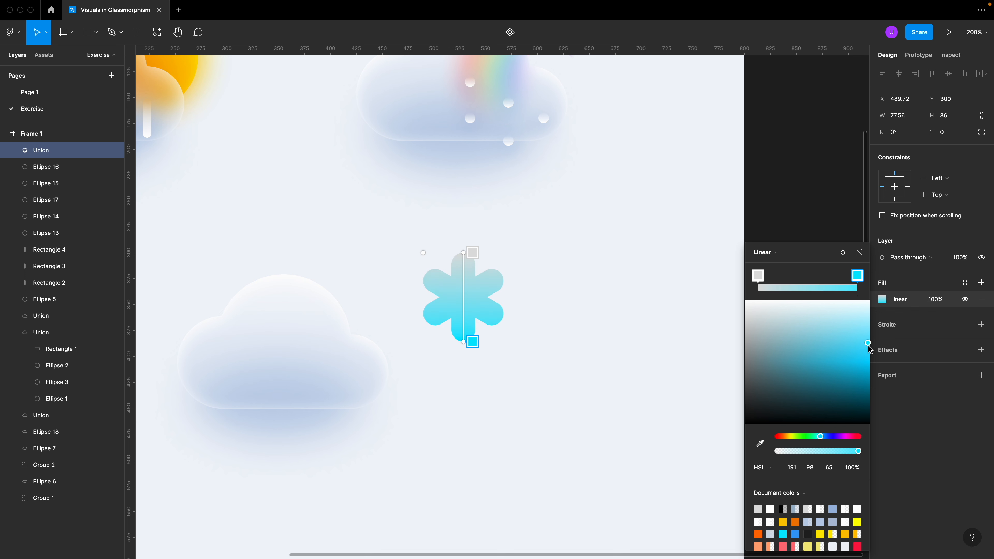
Set the snowflake gradient's first stop to HSL 248, 93, 57 and flip the gradient to run slightly tilted from cyan above to violet below.
click(758, 275)
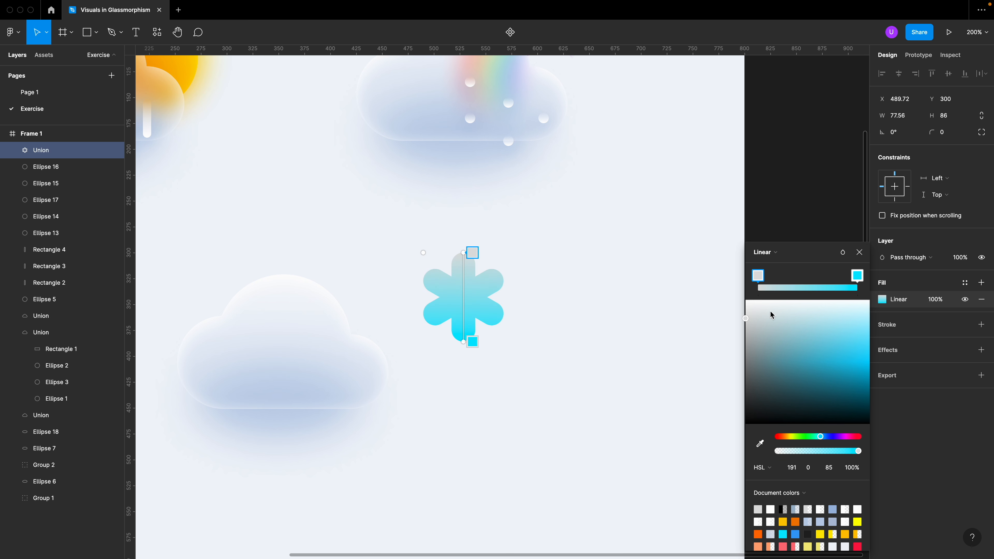
click(835, 437)
click(861, 354)
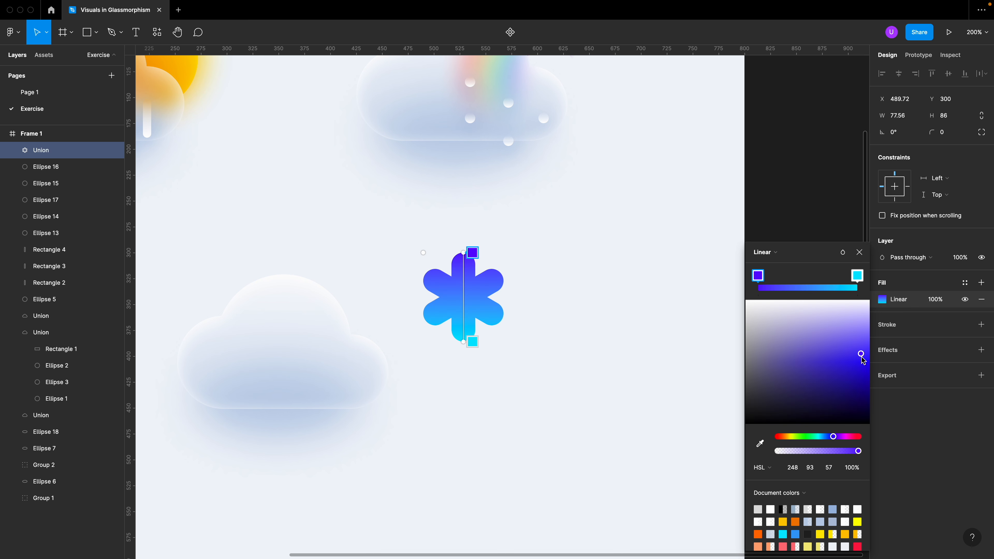
mouse_move(472, 255)
mouse_down()
mouse_move(455, 272)
mouse_move(466, 252)
mouse_up()
mouse_move(462, 253)
mouse_down()
mouse_move(460, 332)
mouse_move(468, 260)
mouse_up()
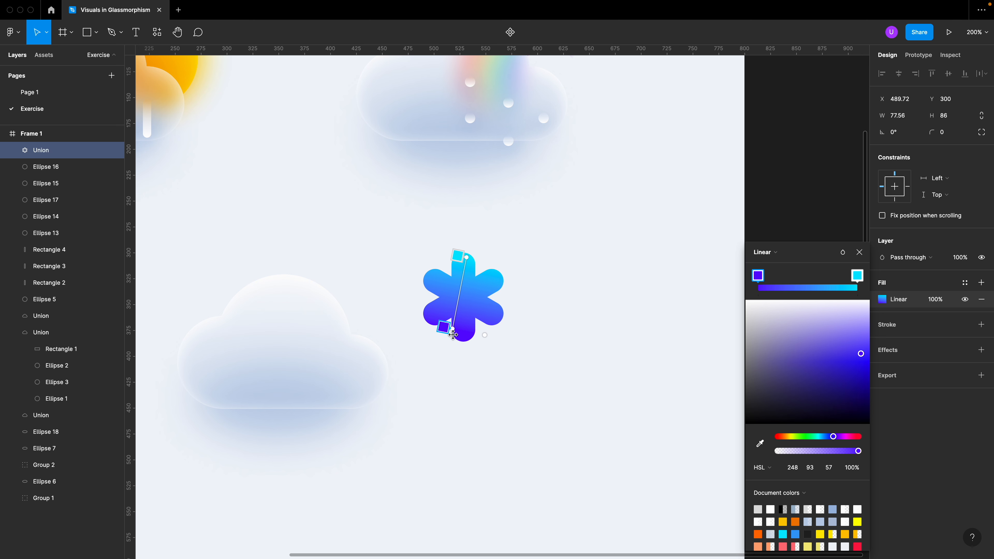
Move the snowflake's layer beneath the third cloud, then enlarge it to 104.62 × 116 behind the cloud's upper right side.
key(Escape)
drag(42, 155, 43, 386)
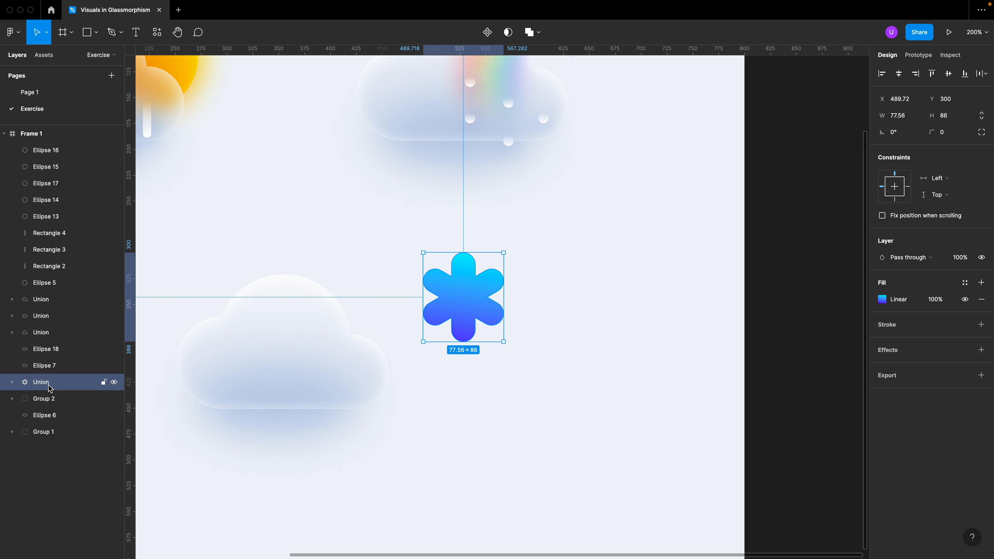
drag(465, 287, 385, 340)
key(minus)
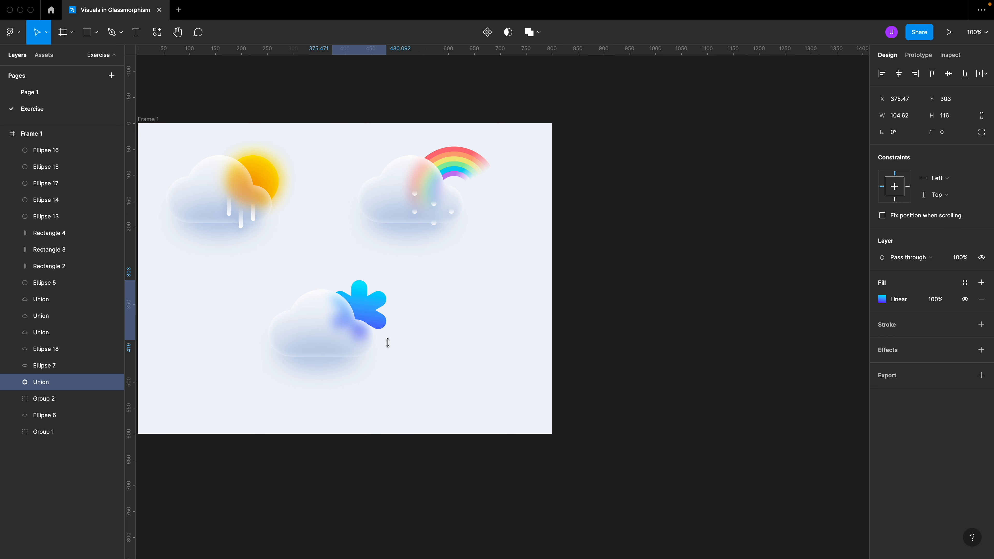
Duplicate the snowflake, raise the copy above the cloud layers, and shrink it to 24.53 × 27.2 on the cloud's face.
click(429, 393)
scroll(428, 393, left, 2)
key(plus)
click(455, 299)
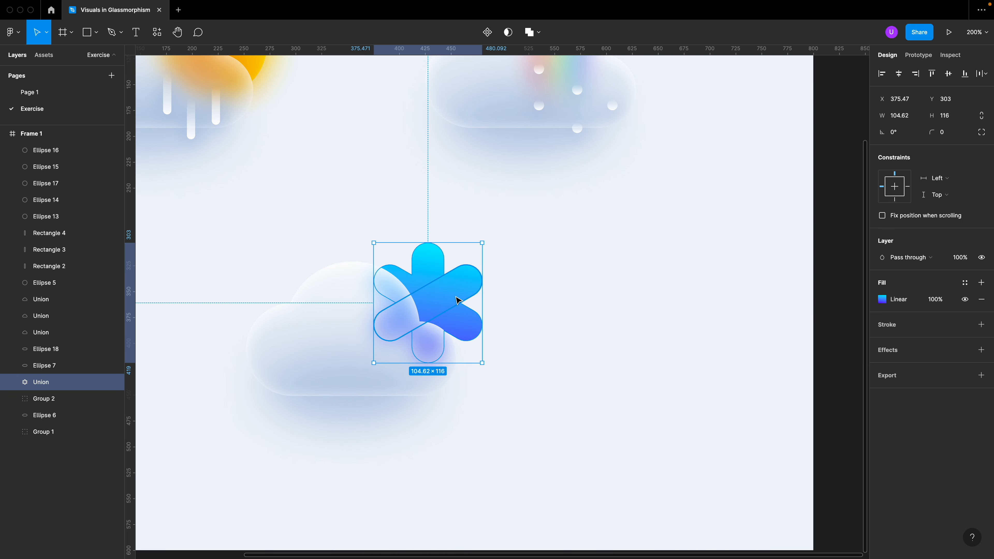
key(super+d)
drag(36, 387, 59, 167)
drag(483, 244, 372, 348)
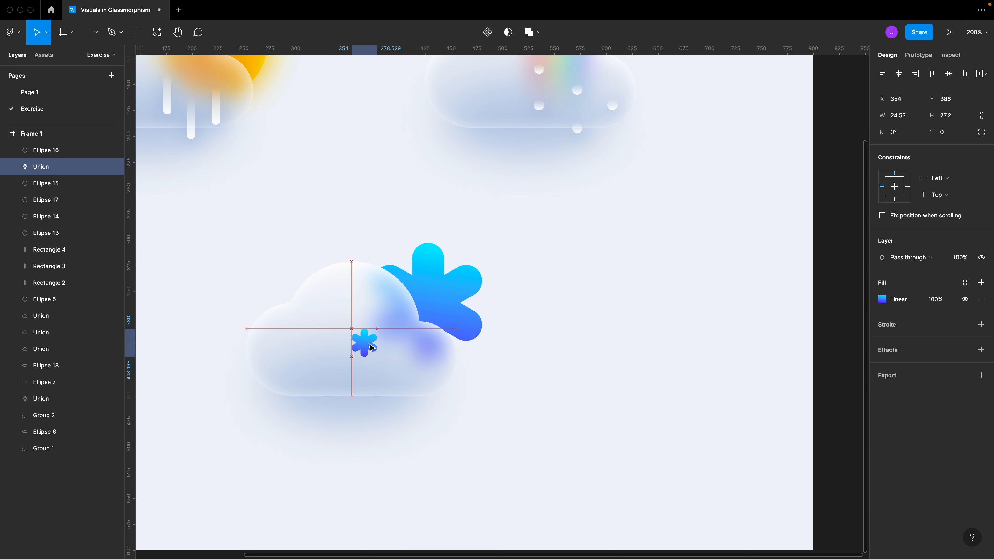
Make two more copies of the small snowflake and arrange the three in a staggered triangle across the third cloud's lower right part.
key(super+d)
drag(340, 431, 364, 396)
key(super+v)
click(407, 372)
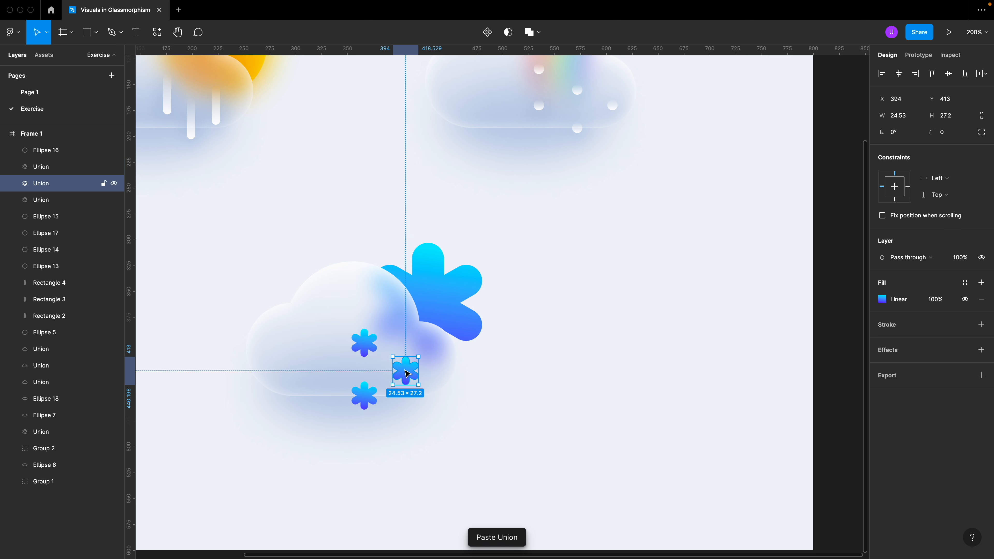
click(362, 334)
drag(408, 368, 366, 328)
Copy the properties of one of the small white dots on the rainbow cloud.
key(alt+z)
alt+click(381, 335)
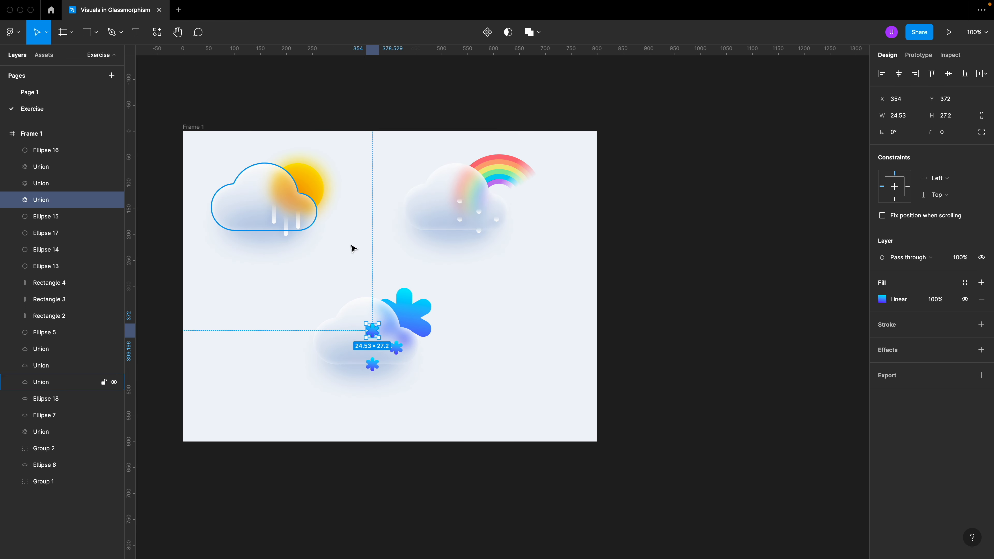
right_click(461, 220)
mouse_move(496, 270)
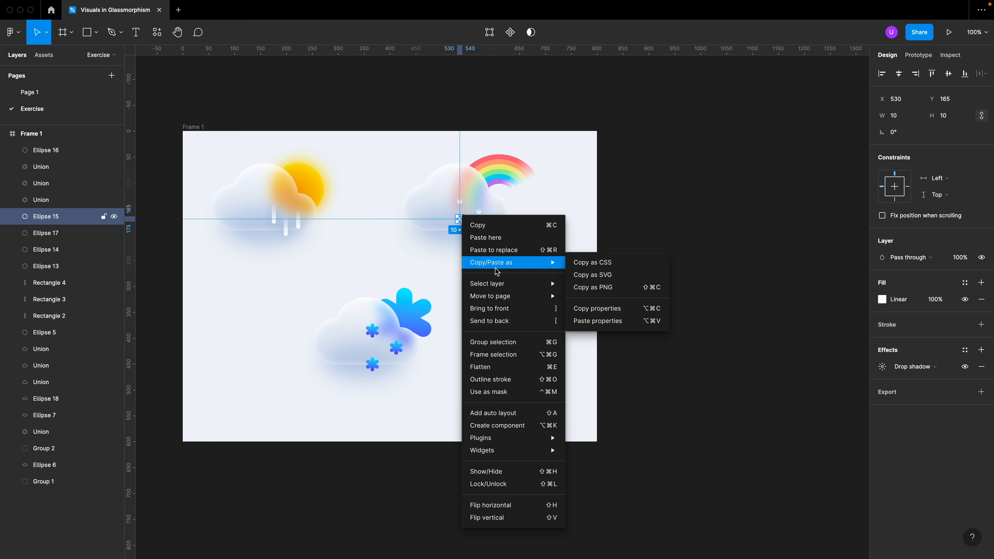
click(608, 311)
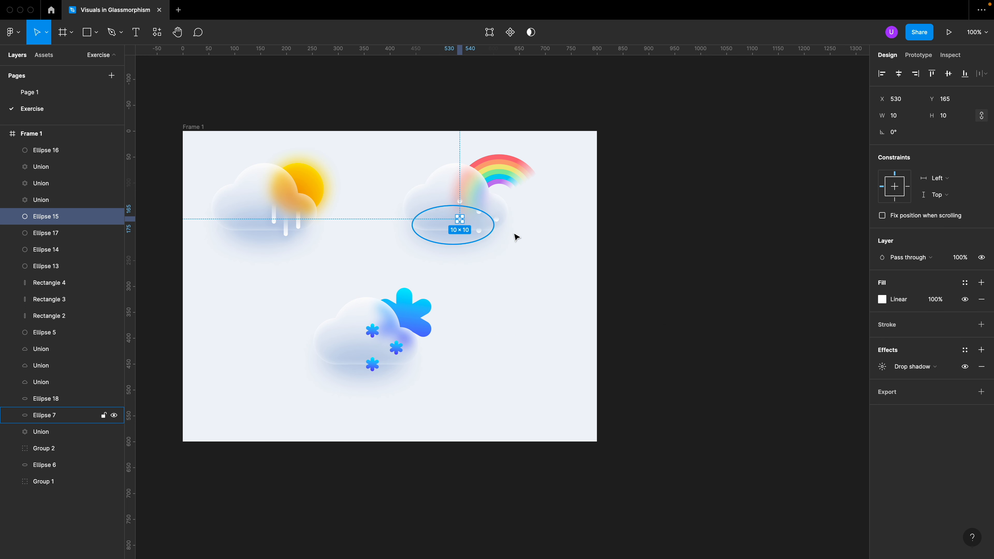
Select the three small snowflakes on the third cloud and paste the copied dot properties onto them.
click(378, 402)
key(z)
click(382, 363)
click(362, 364)
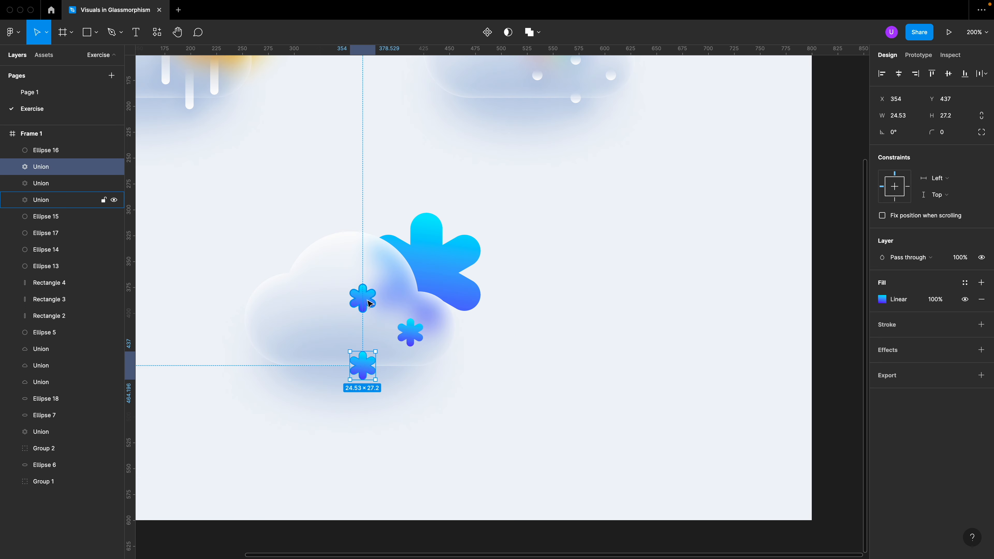
shift+click(363, 297)
shift+click(410, 332)
right_click(410, 332)
mouse_move(495, 277)
click(542, 335)
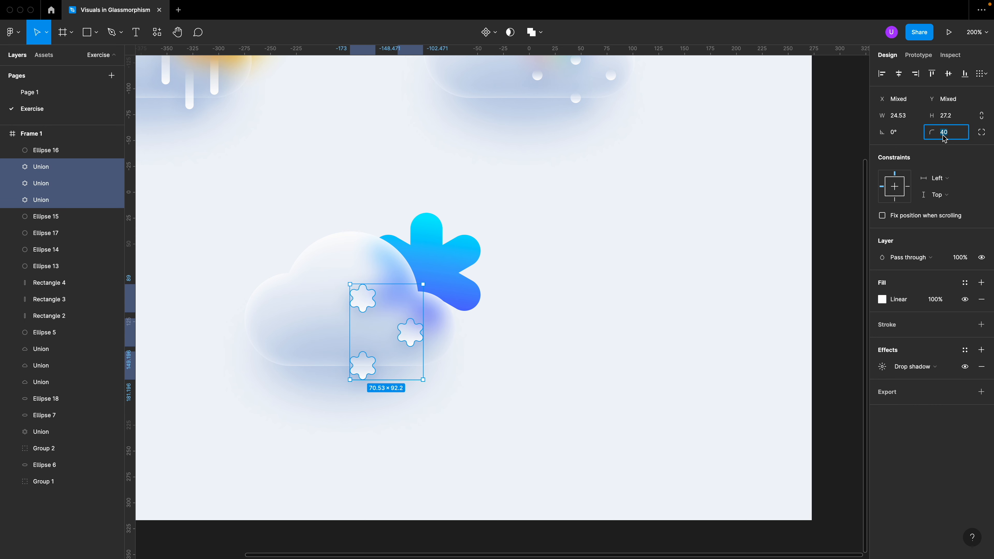
Set the corner radius of the three small snowflakes to 0.
text(30)
key(Return)
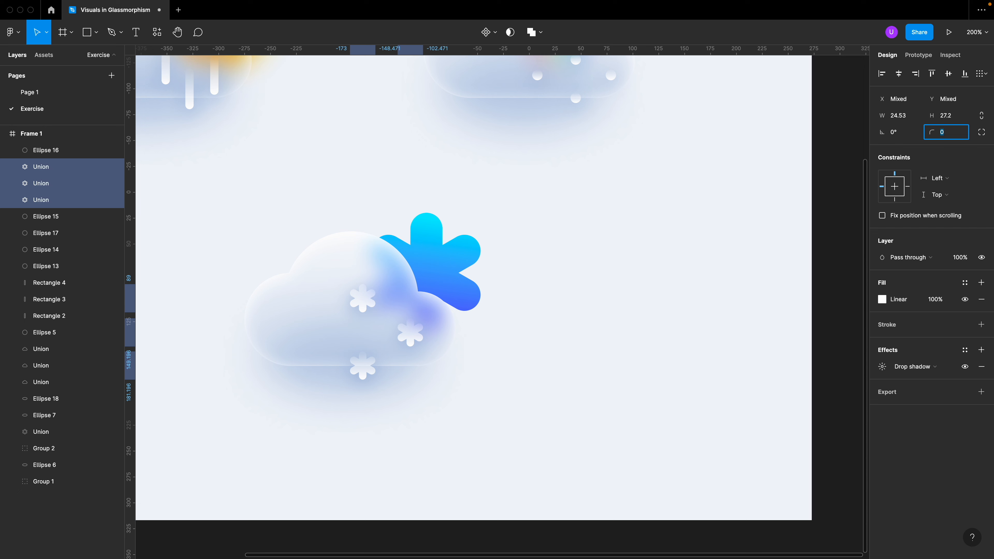
click(553, 315)
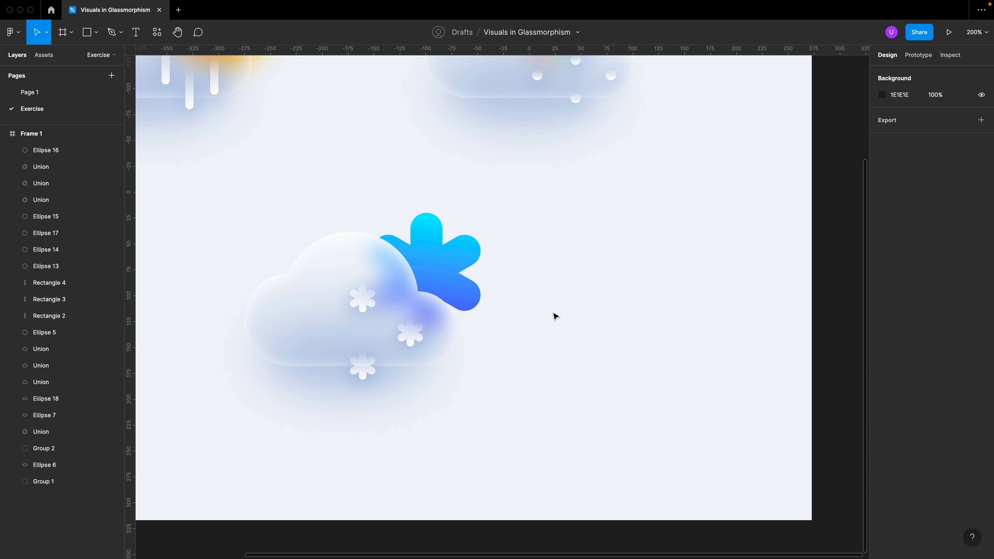
Select all icon layers and shift them together down and to the right to centre them within the frame.
scroll(411, 347, down, 5)
key(super+a)
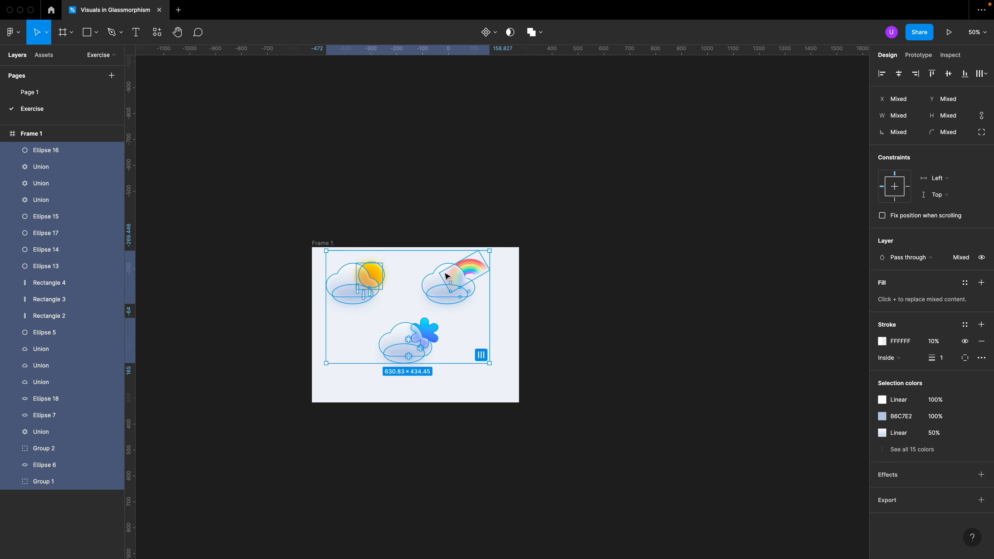
click(494, 393)
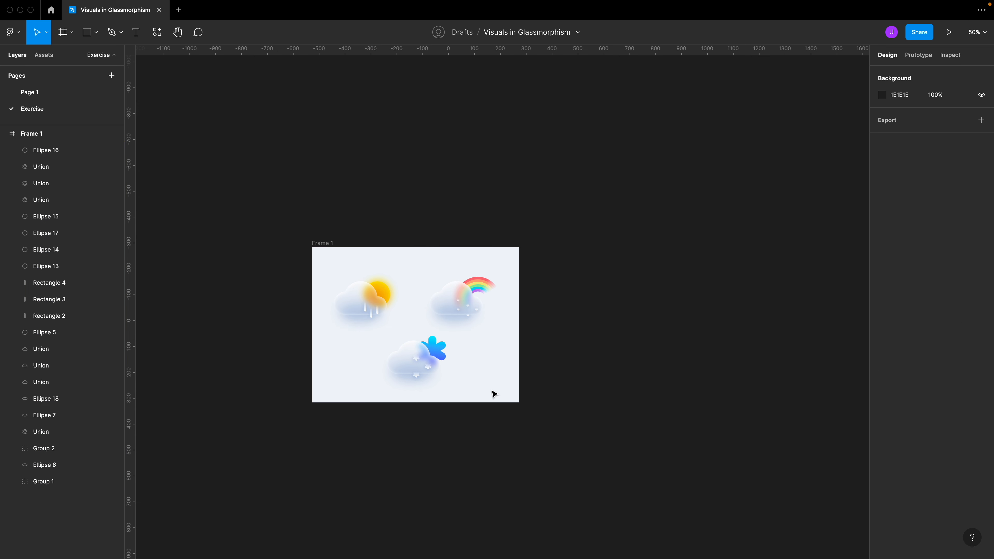
Change the frame's background fill to a slightly darker bluish grey.
click(323, 243)
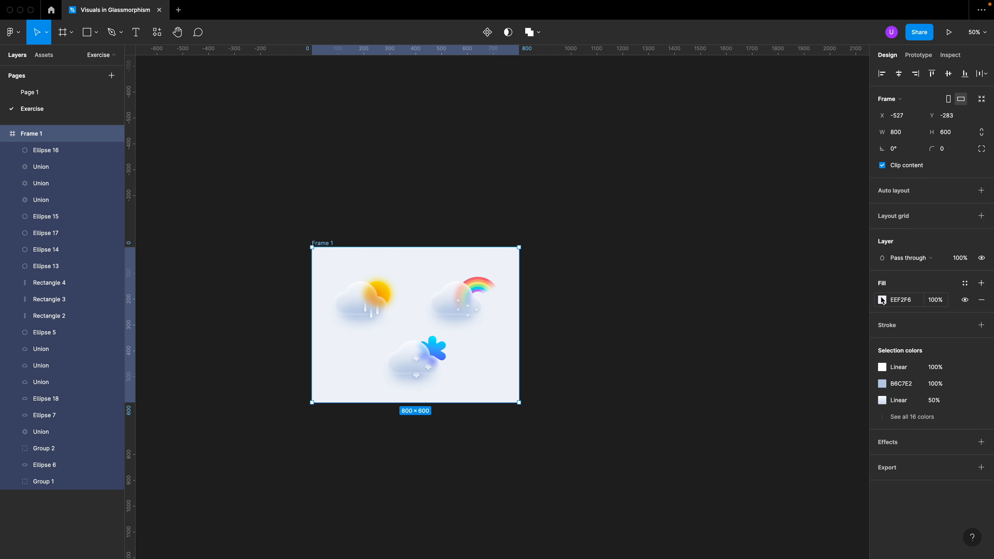
click(882, 300)
mouse_move(767, 309)
mouse_down()
mouse_move(781, 311)
mouse_move(784, 334)
mouse_move(765, 321)
mouse_move(772, 313)
mouse_up()
click(603, 441)
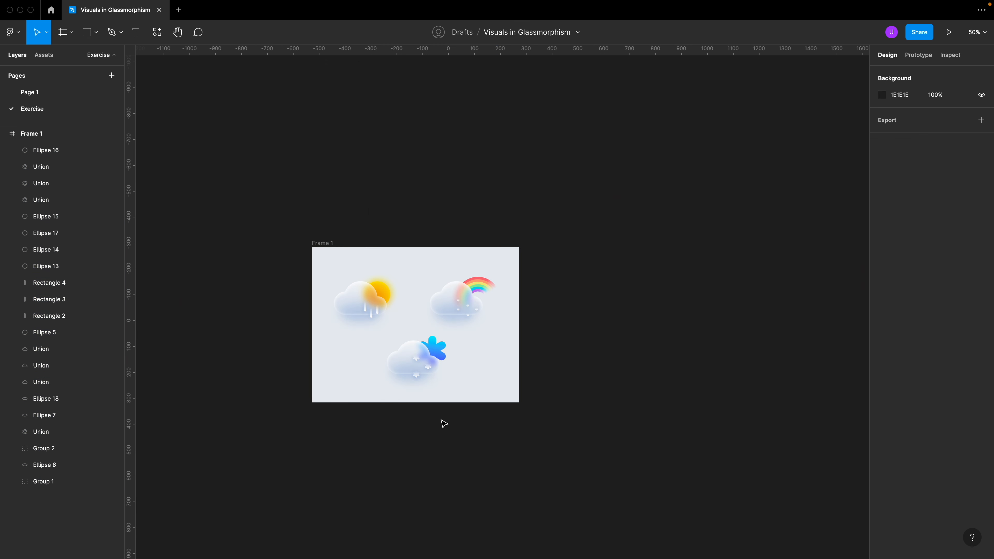